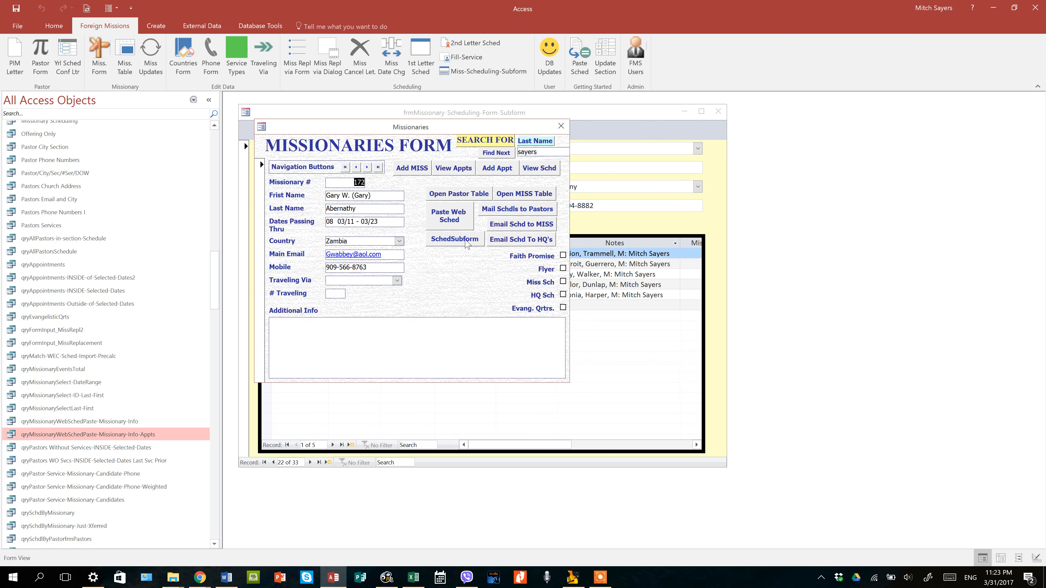
Close the Missionaries form and browse forward through the missionary scheduling records to record 28.
click(561, 126)
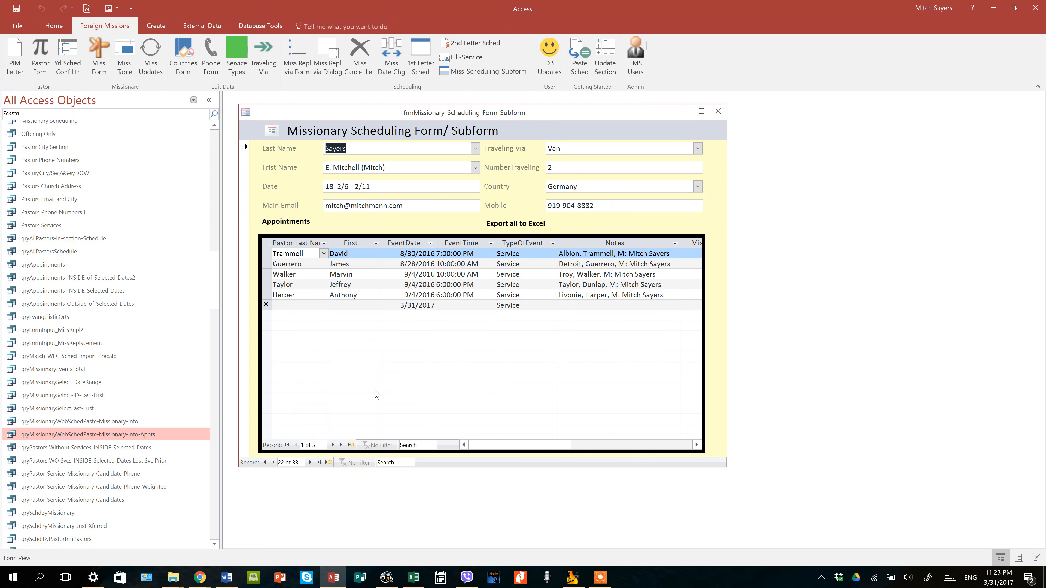
click(311, 463)
click(310, 462)
click(311, 463)
click(311, 462)
click(311, 463)
click(311, 463)
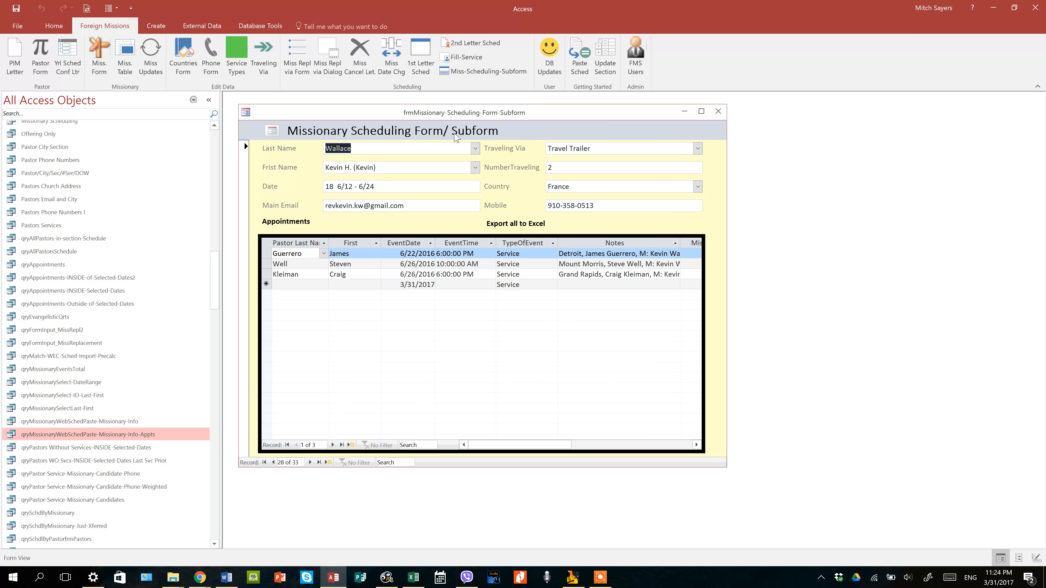
Open the Missionary Schedule Paste Form to view the pasted schedule, and close it again.
click(585, 57)
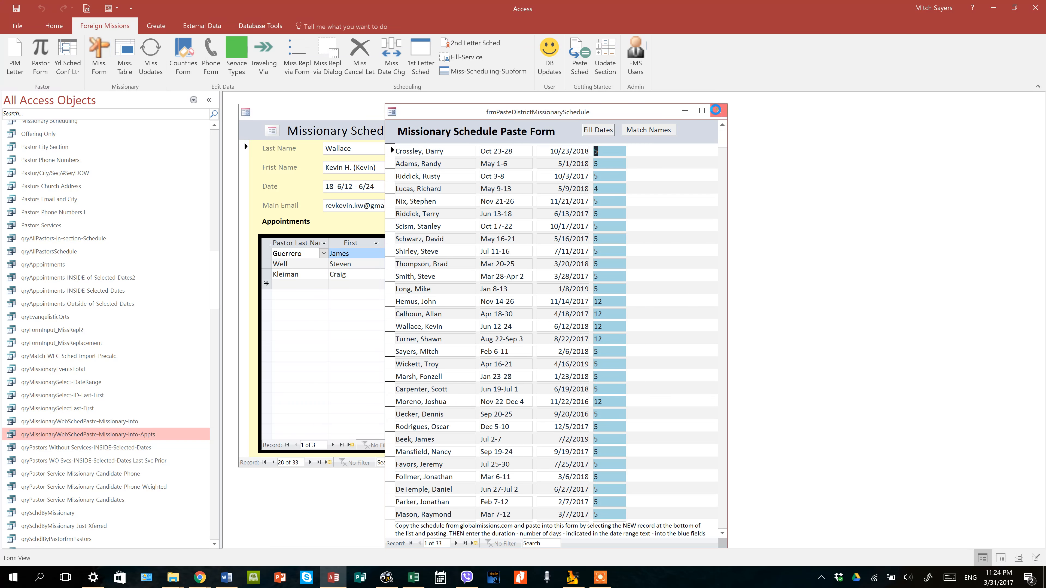
click(719, 111)
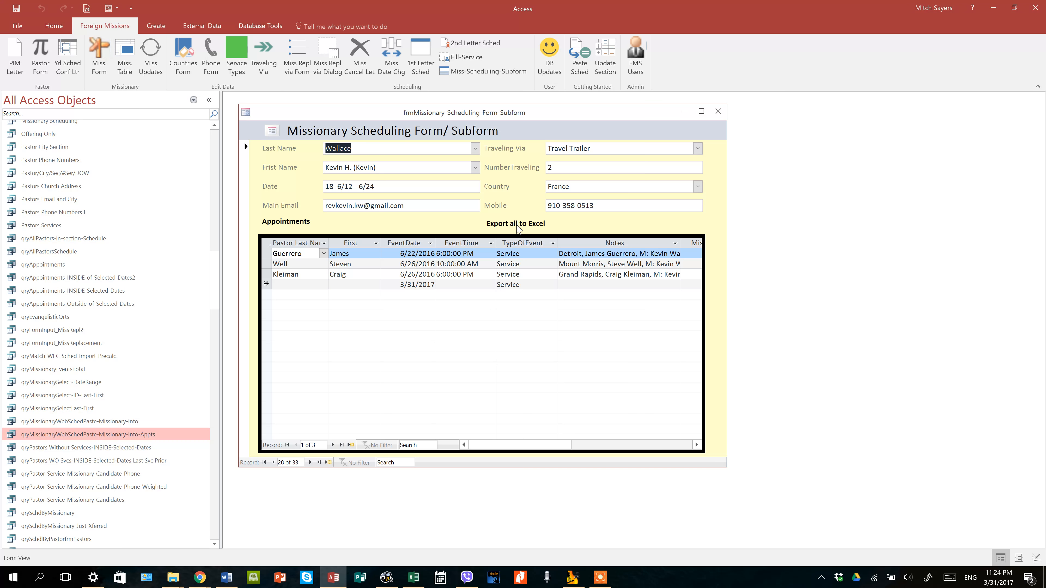
Export all schedules to Excel, replacing Missionary-Schedule-All-For-Spreadsheet-Fillin.xlsx, with start date 1/1 and an end date.
click(517, 228)
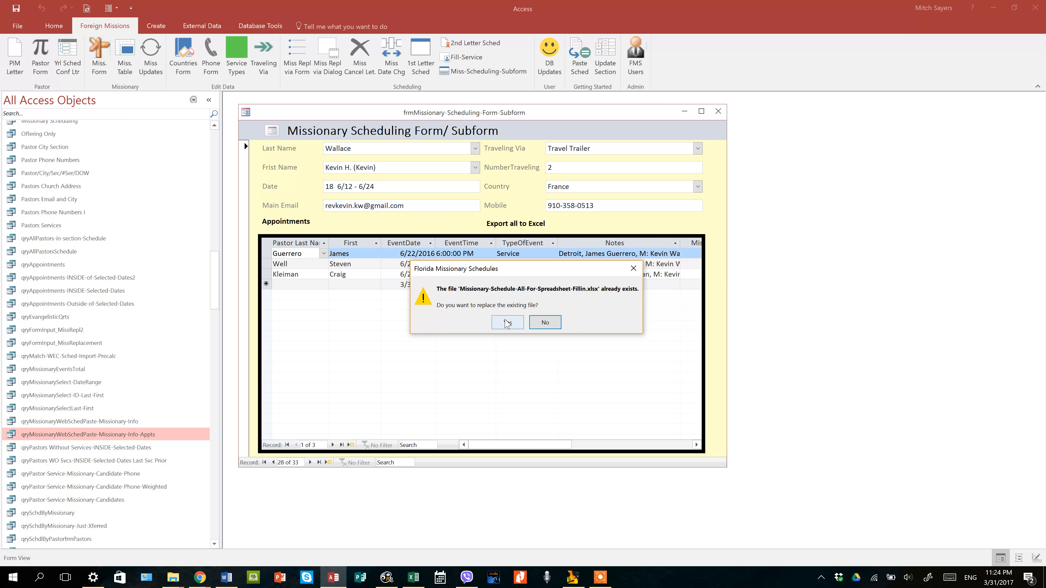
click(507, 322)
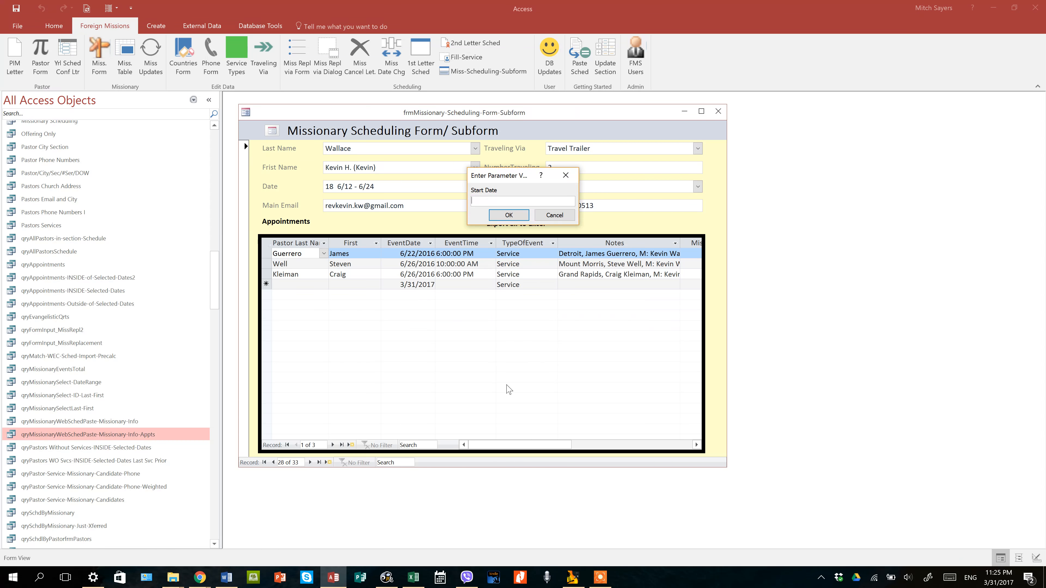
text(1/1)
key(Return)
text(1/)
key(Return)
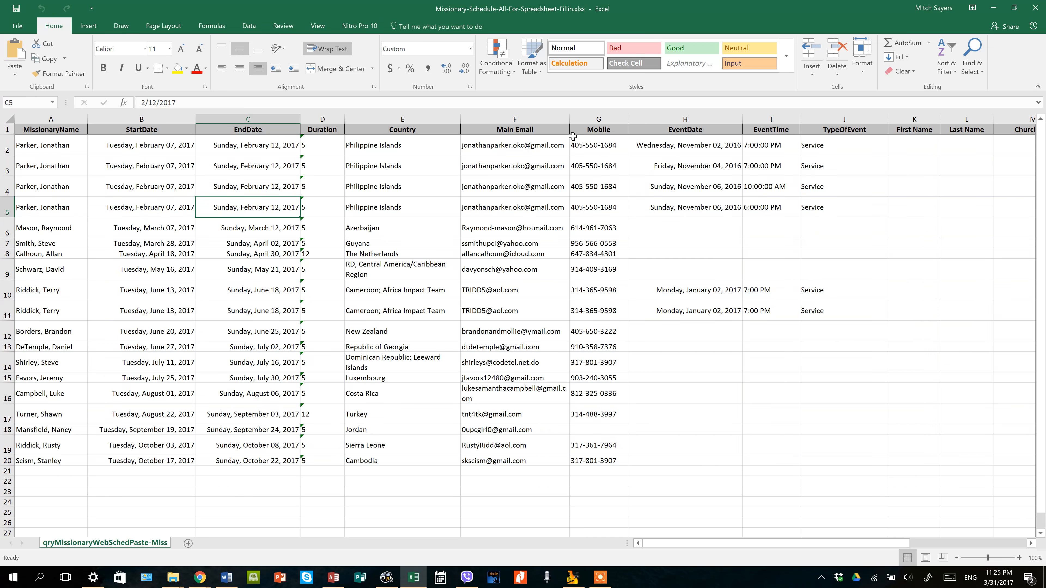
Highlight the event and pastor columns from EventDate onward to review them.
click(671, 130)
drag(691, 119, 1005, 118)
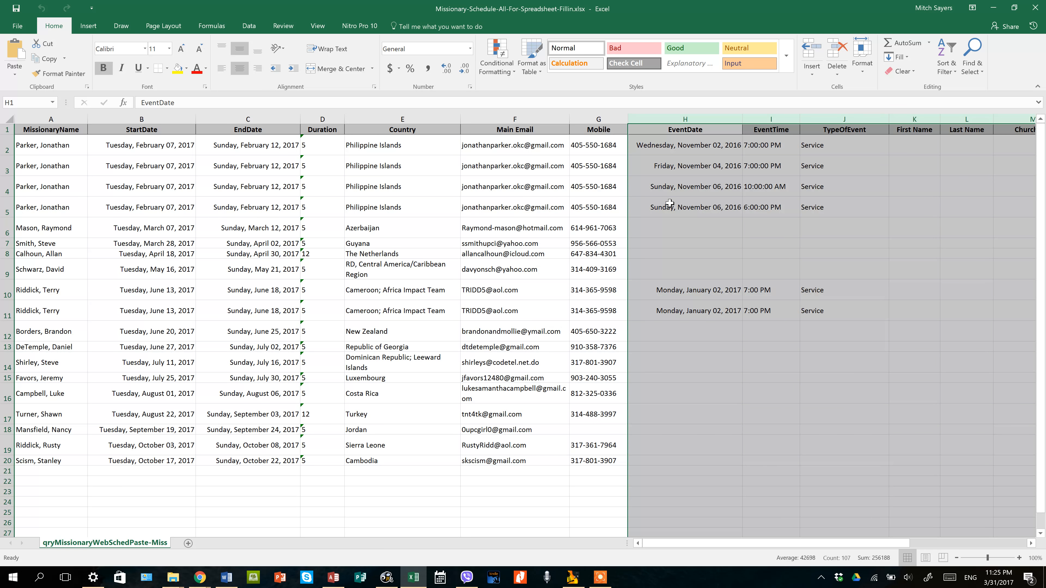
click(510, 164)
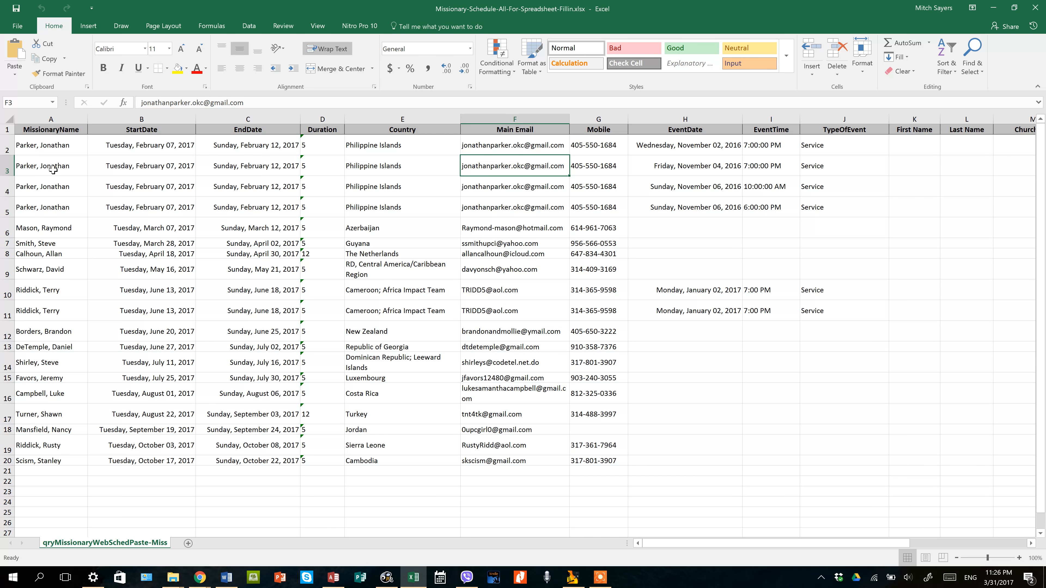
Clear the repeated missionary details in cells A3:G5 and A11:G11.
drag(65, 165, 611, 205)
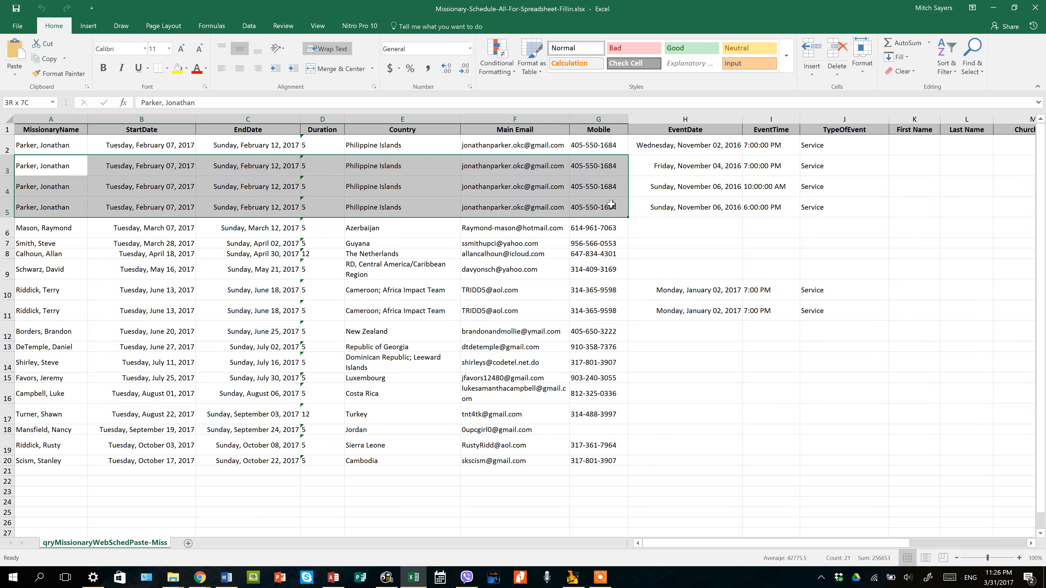
key(Delete)
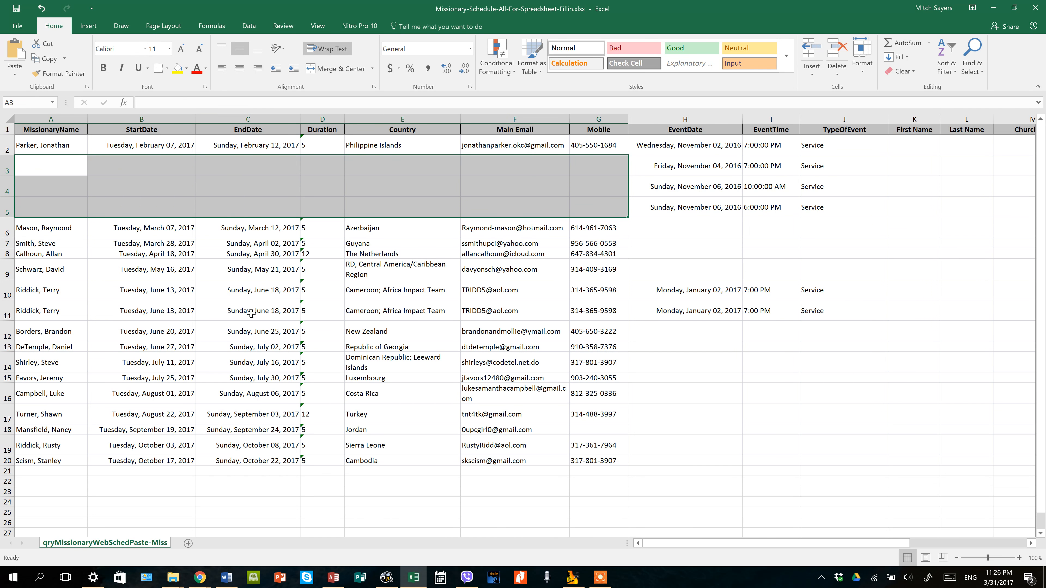
drag(72, 308, 624, 310)
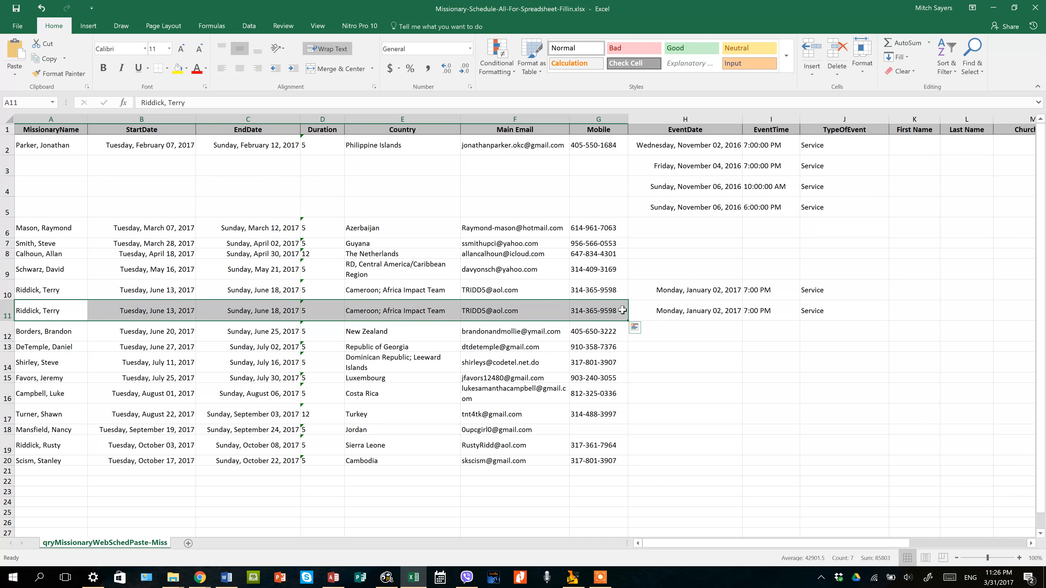
key(Delete)
click(709, 262)
click(698, 234)
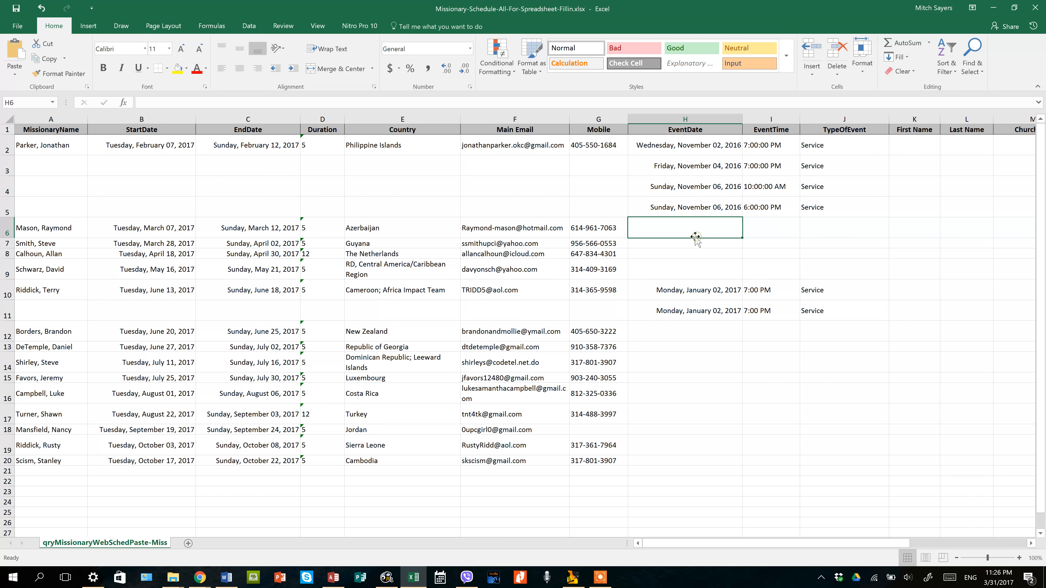
Center the contents of the Duration column horizontally.
click(321, 131)
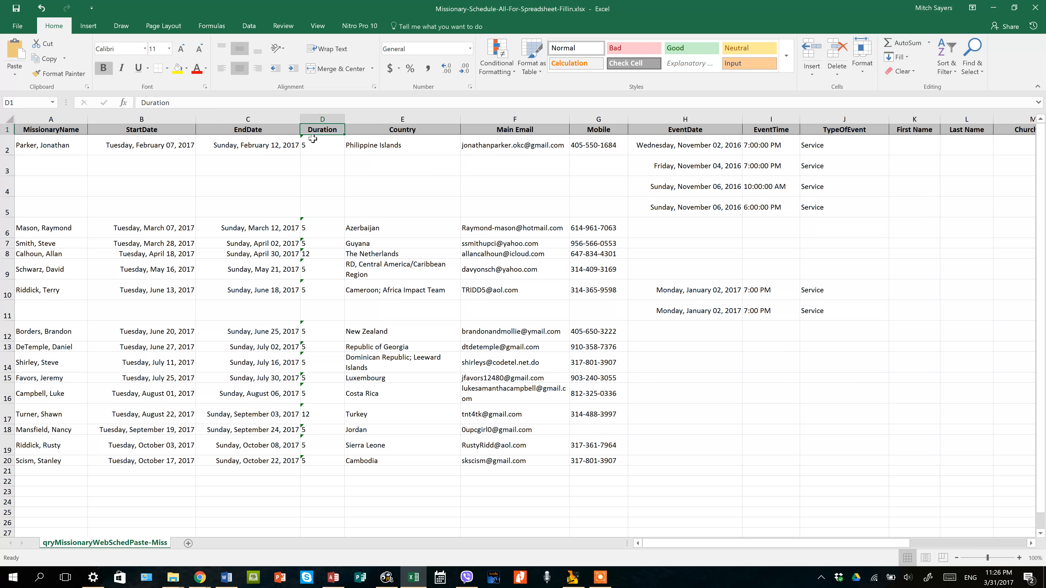
click(320, 119)
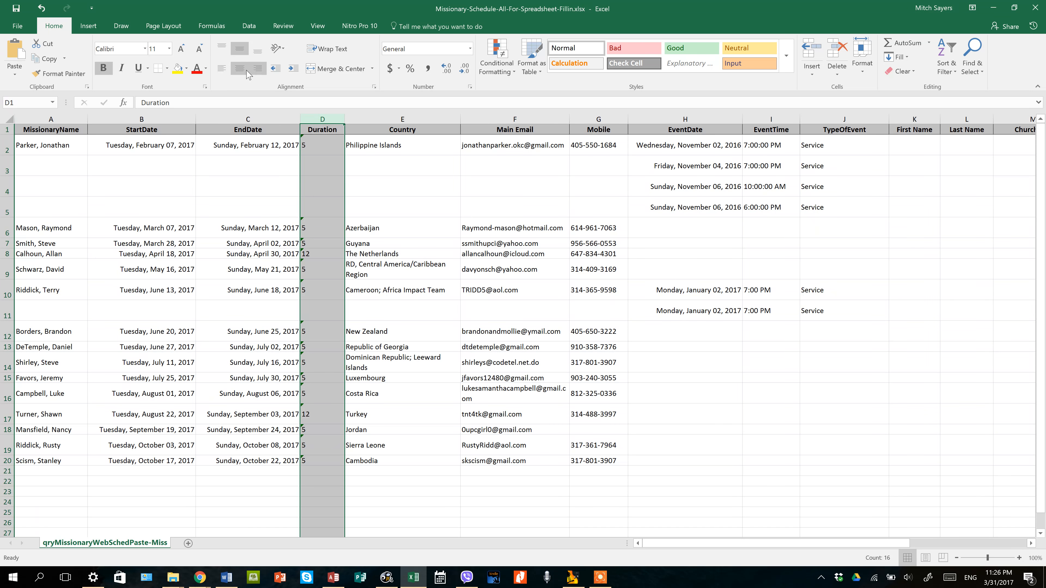
click(240, 73)
click(324, 244)
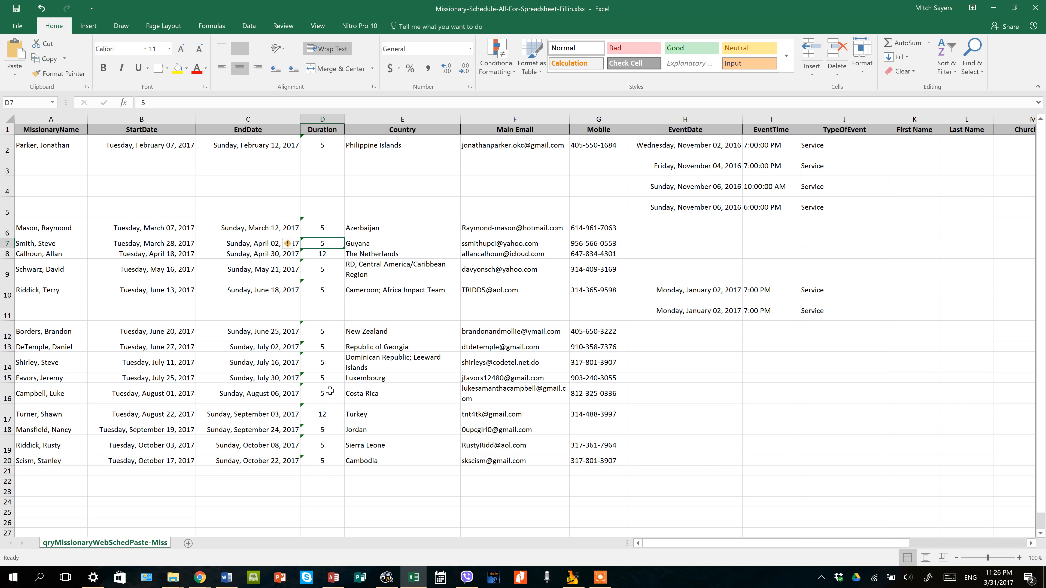
click(324, 230)
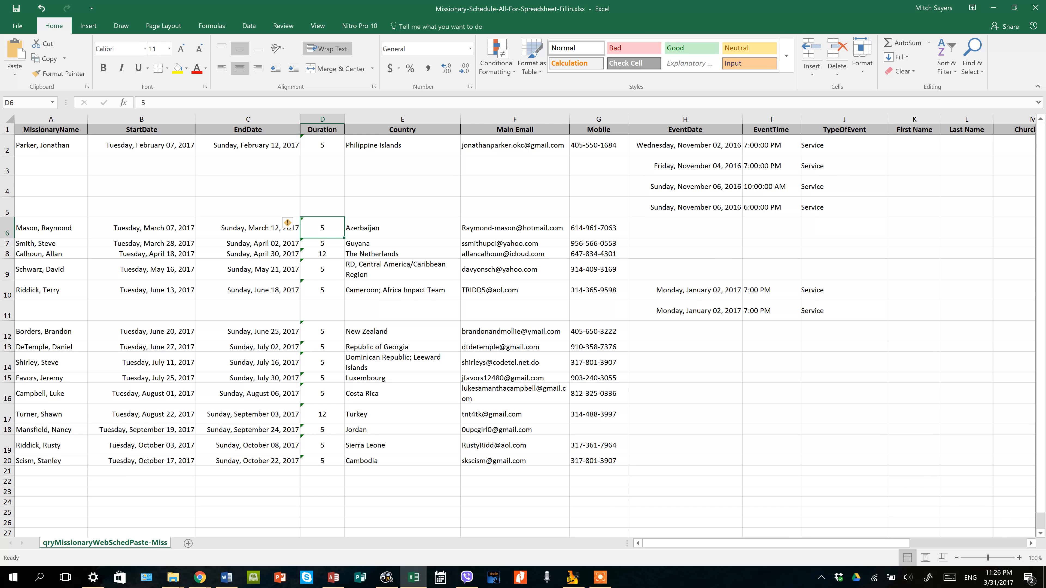
Insert five blank rows below row 6 and fill StartDate down from B6 to B11 with consecutive days.
drag(7, 243, 9, 314)
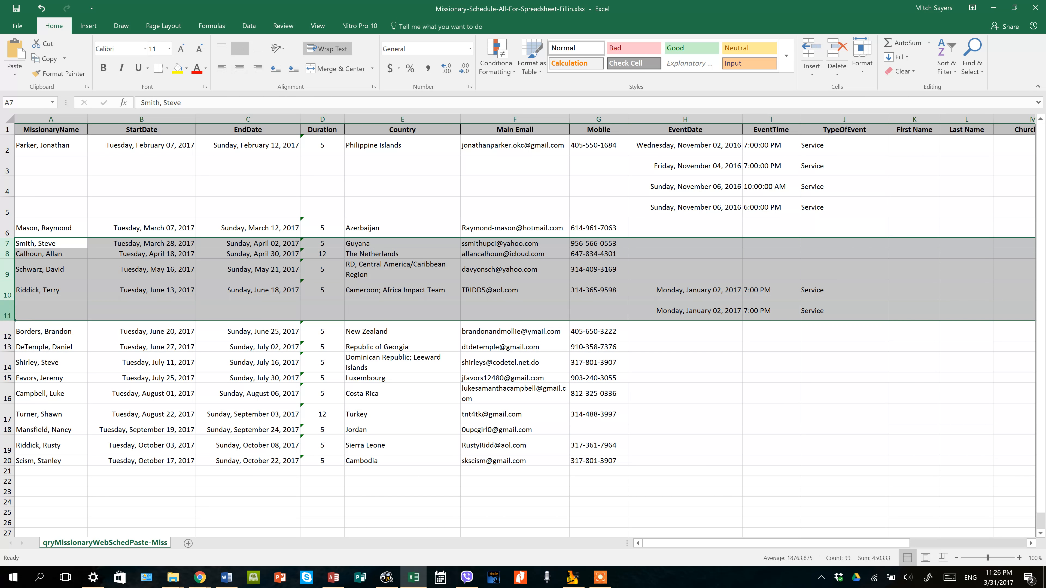
key(ctrl+shift+plus)
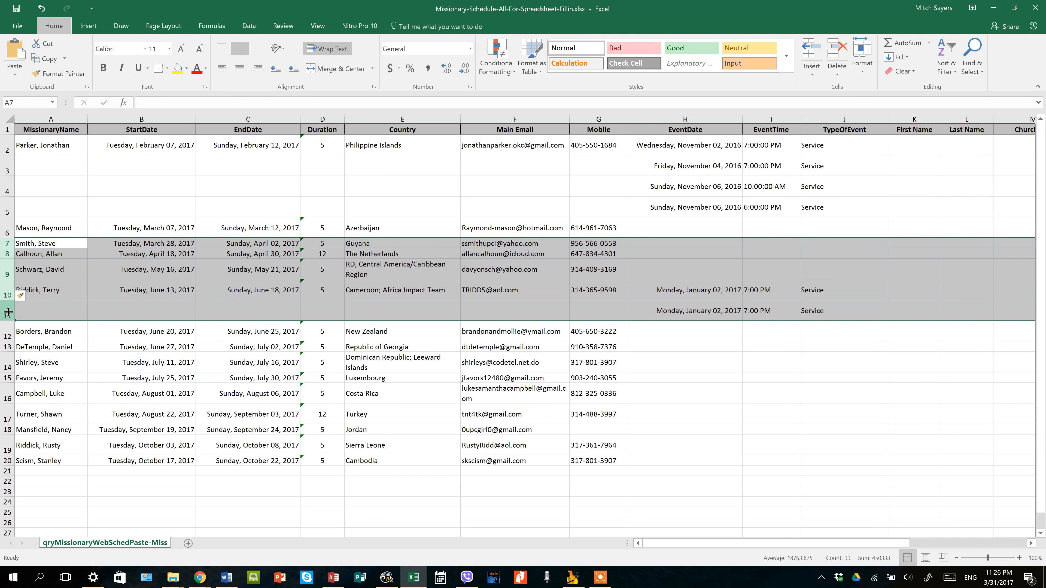
click(348, 243)
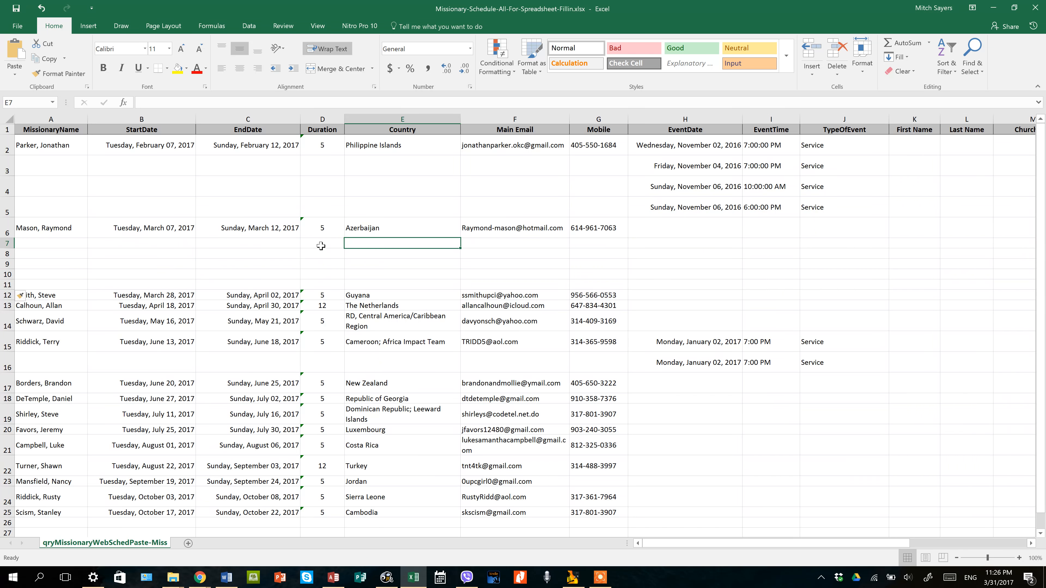
click(165, 232)
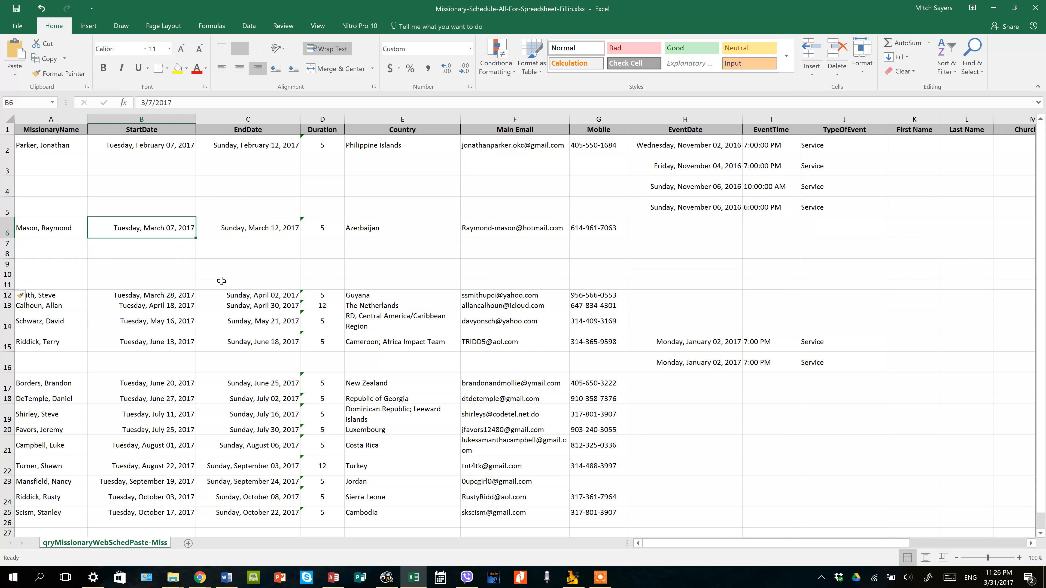
drag(195, 238, 195, 289)
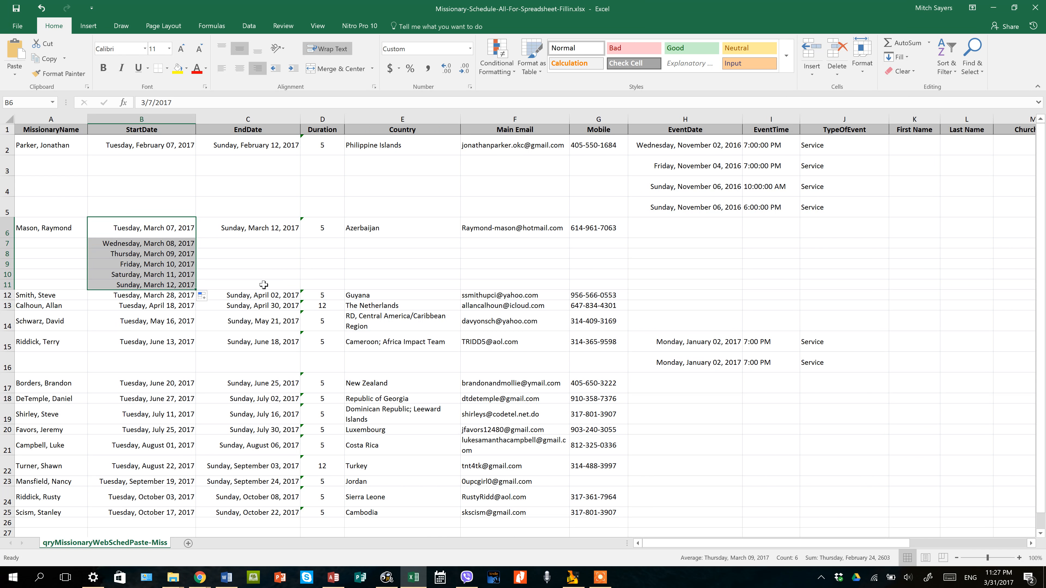
Highlight the empty event cells H7:J11 beside the filled dates to examine where appointments go.
click(227, 246)
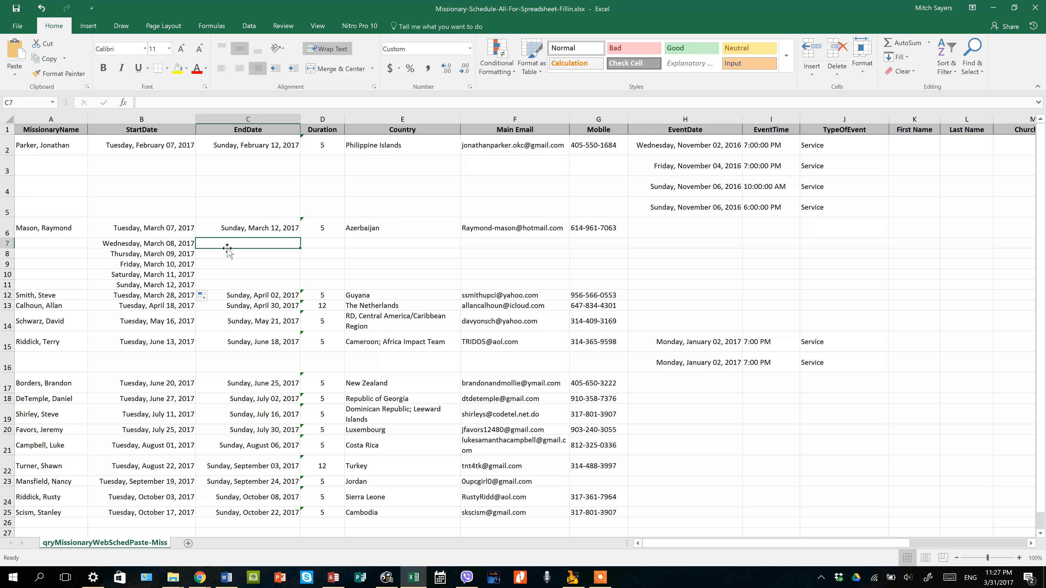
drag(641, 243, 834, 282)
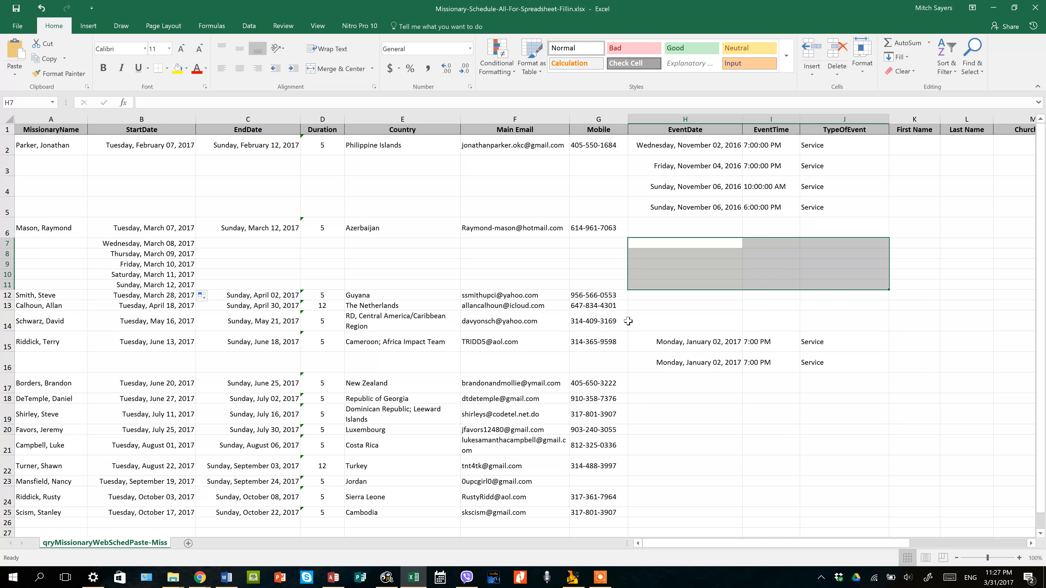
click(572, 272)
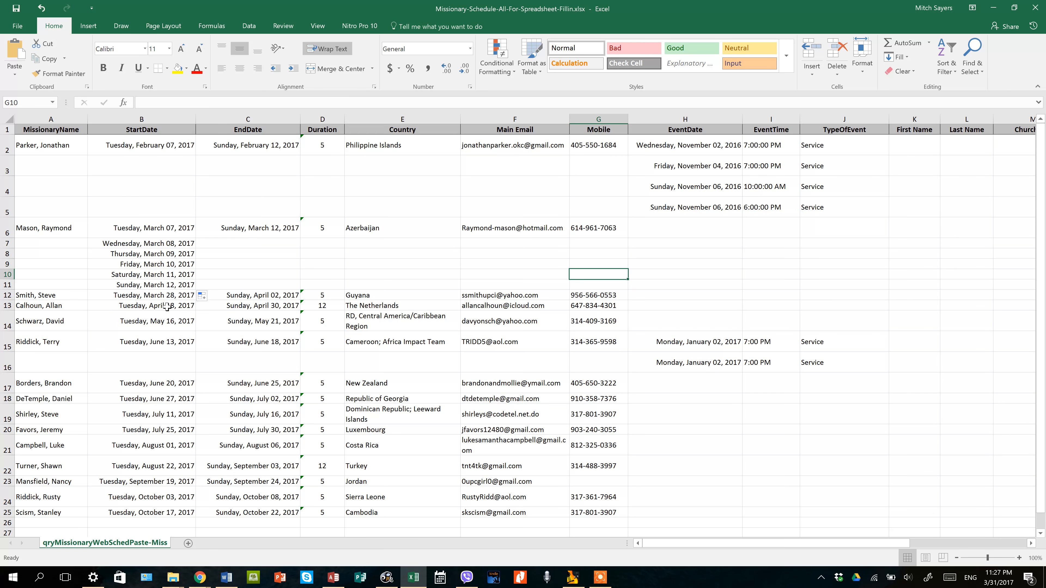
Insert 12 blank rows below row 13, the entry with the 12-day duration for The Netherlands.
click(311, 306)
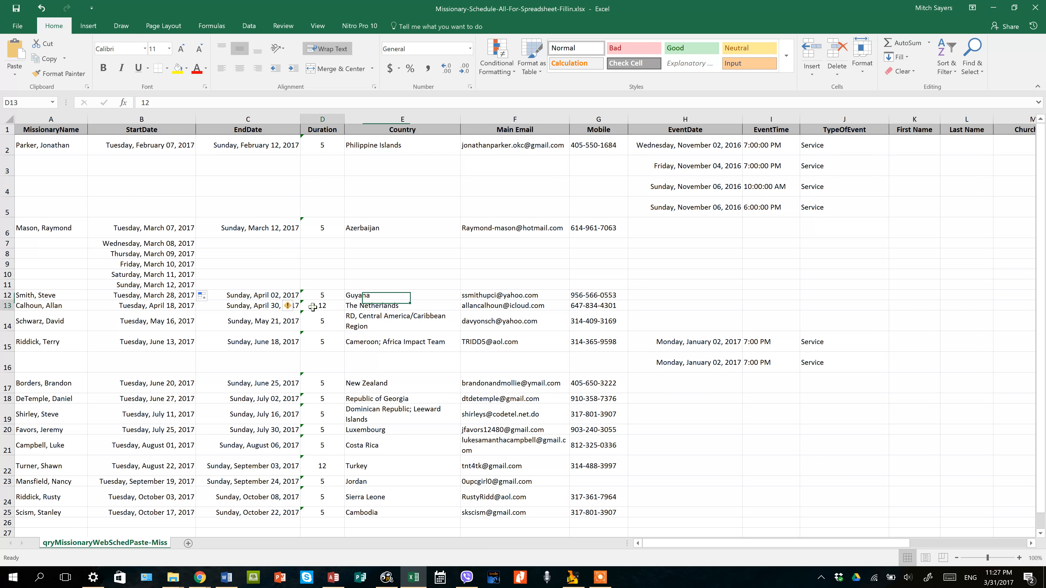
click(12, 321)
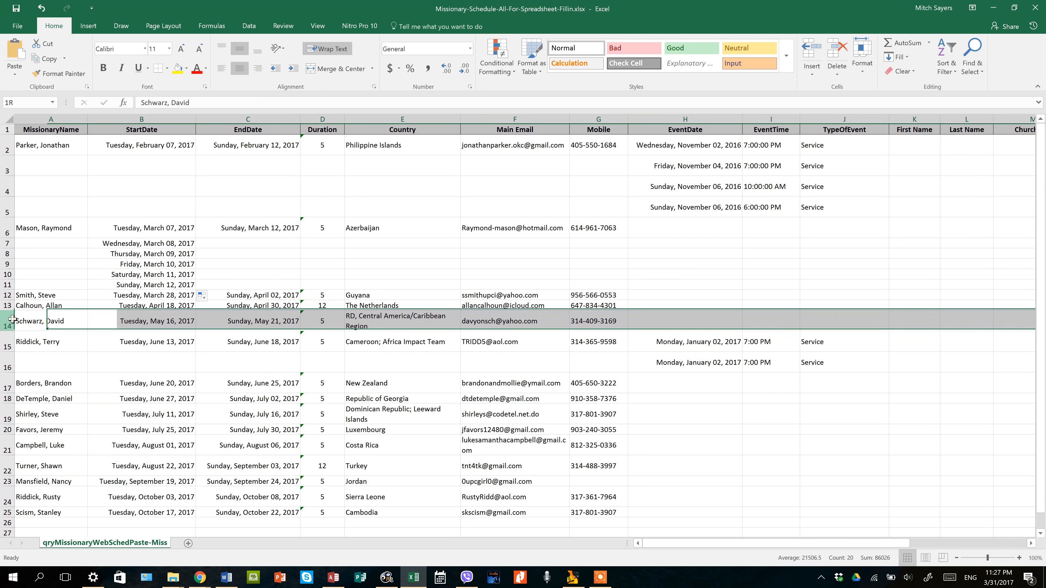
drag(13, 329, 9, 514)
key(alt+i)
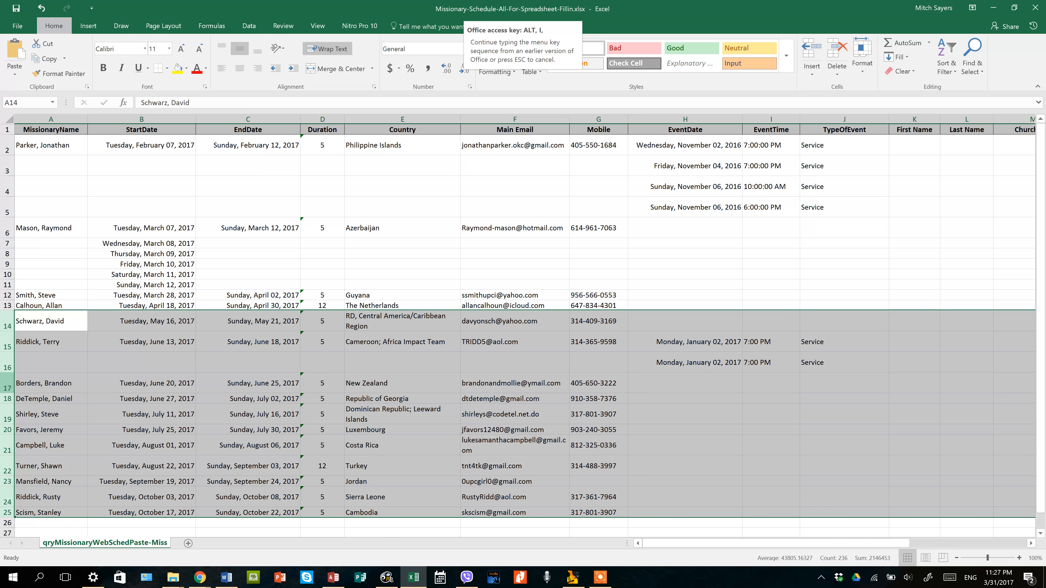
key(r)
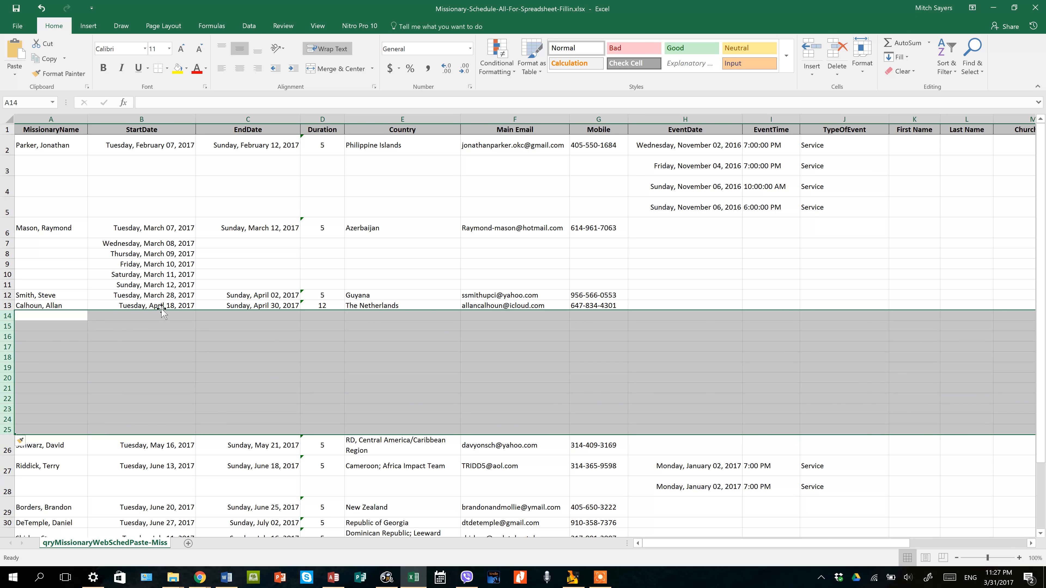
Fill StartDate down from B13 to B25 with consecutive days through April 30, 2017.
click(163, 306)
drag(194, 309, 185, 441)
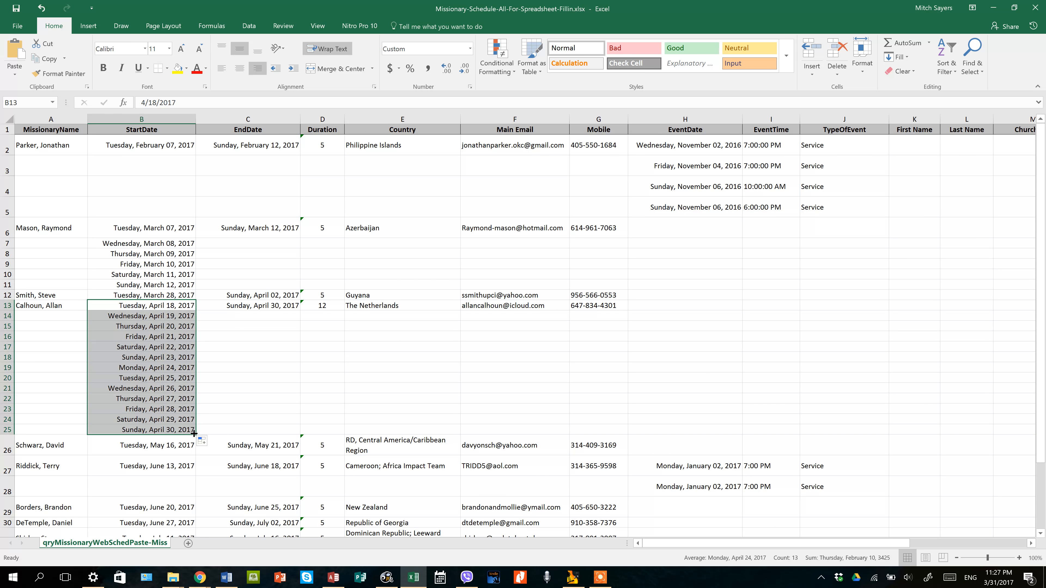
click(241, 396)
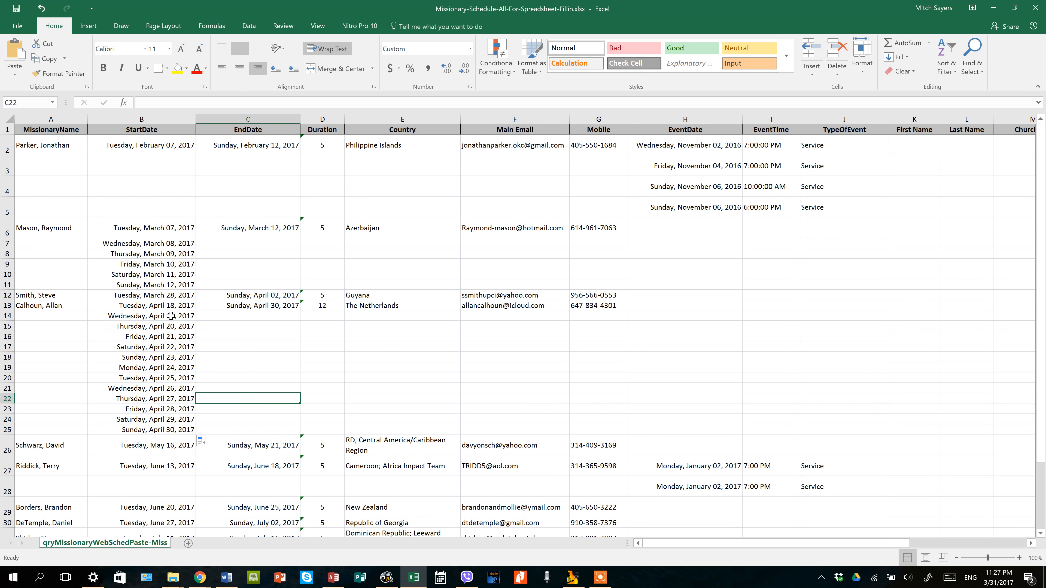
click(8, 305)
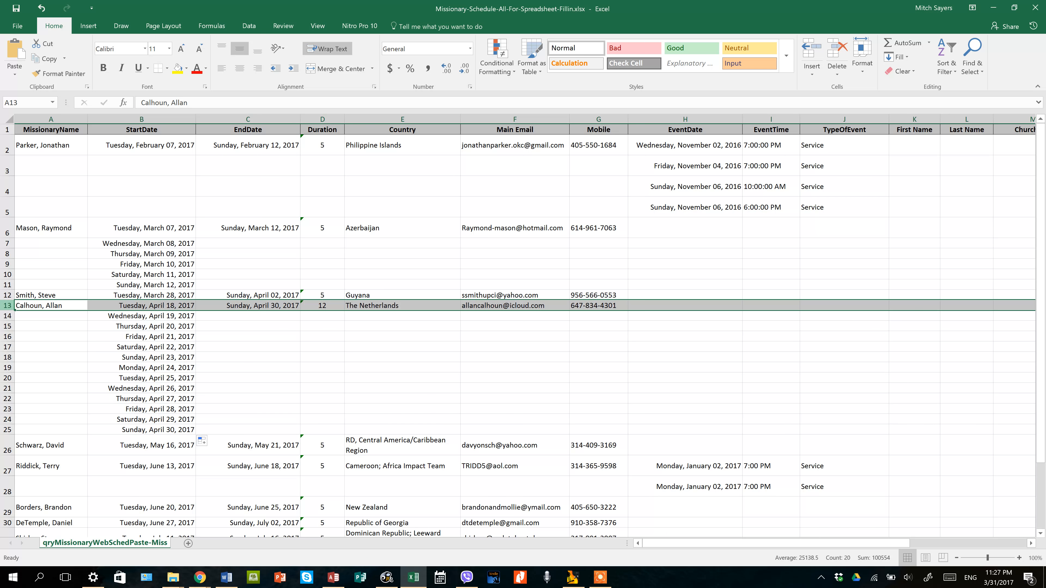
key(alt)
key(Escape)
drag(7, 305, 7, 318)
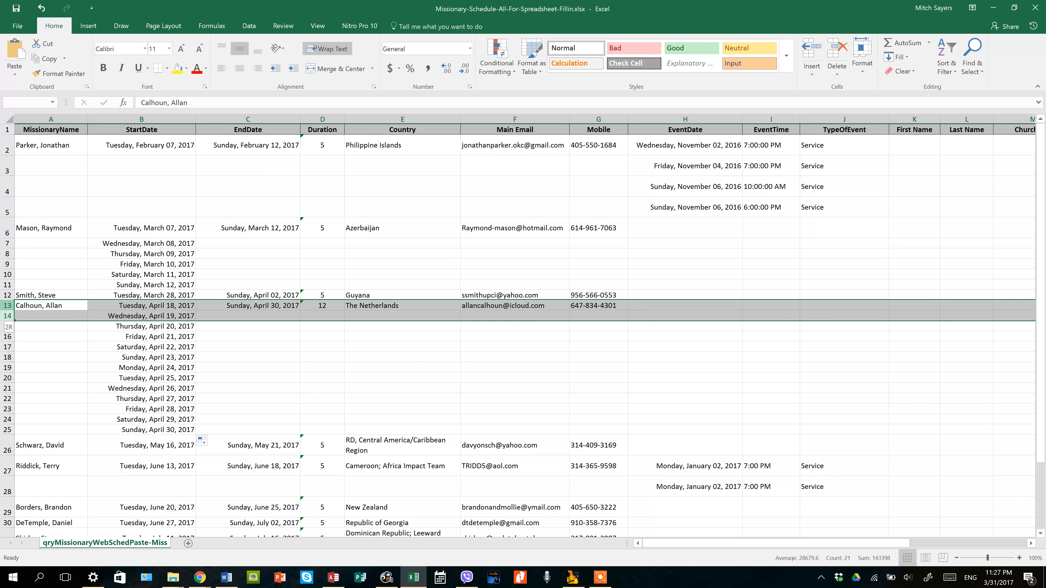
Insert five blank rows below row 12, the entry for Guyana.
click(51, 296)
key(Down)
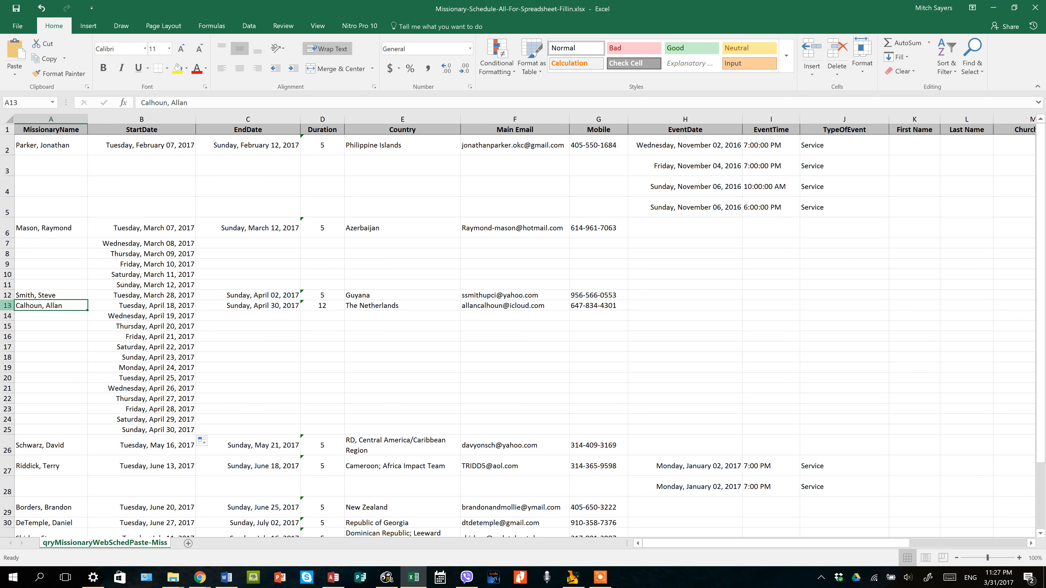
key(shift+space)
key(shift+Down)
key(shift+Down)
key(shift+Down)
key(shift+Down)
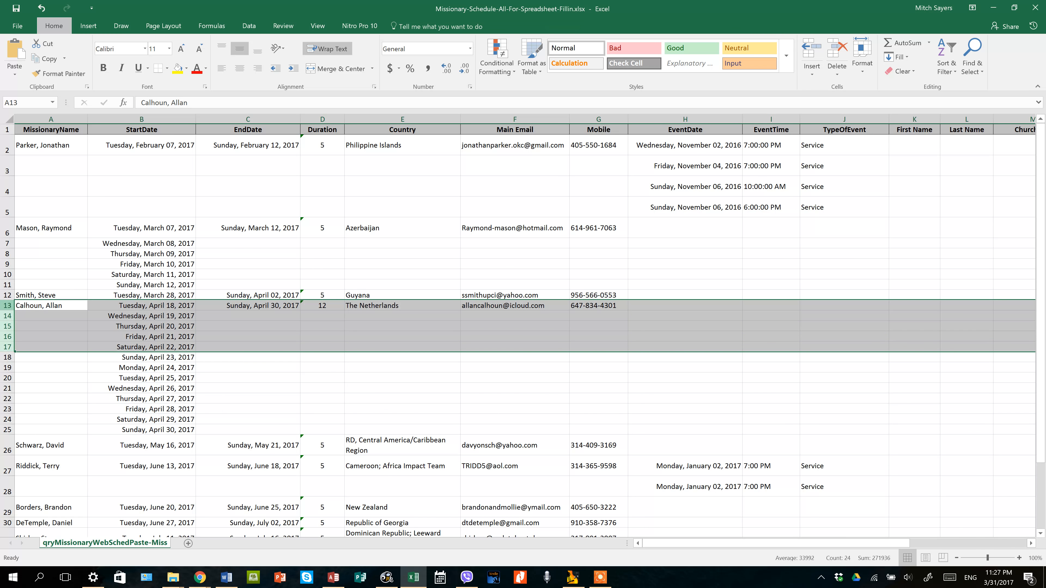
key(ctrl+shift+plus)
Fill StartDate down from B12 to B17 with consecutive days through April 2, 2017.
click(169, 297)
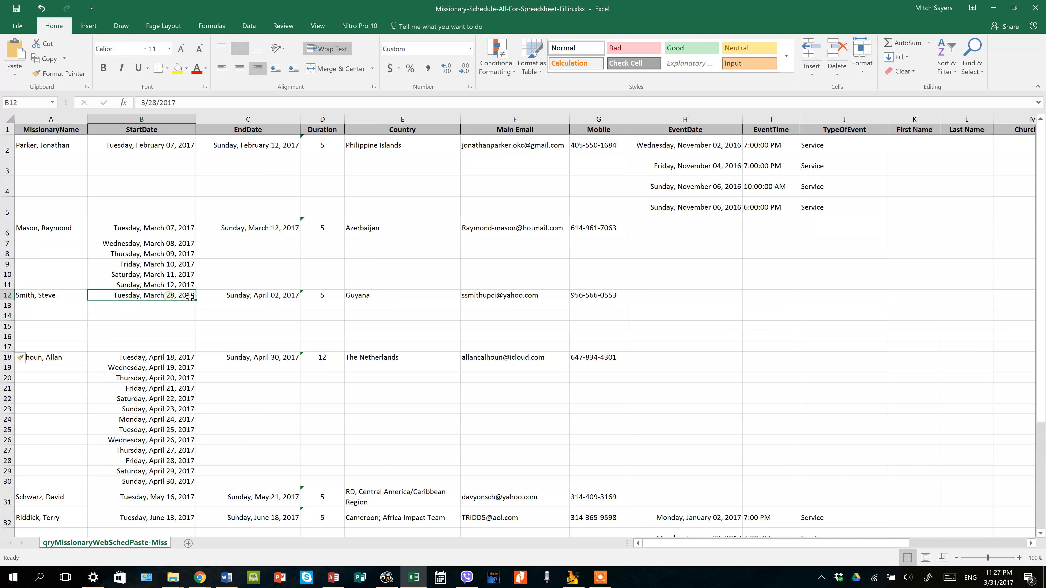
drag(196, 300, 183, 350)
click(184, 348)
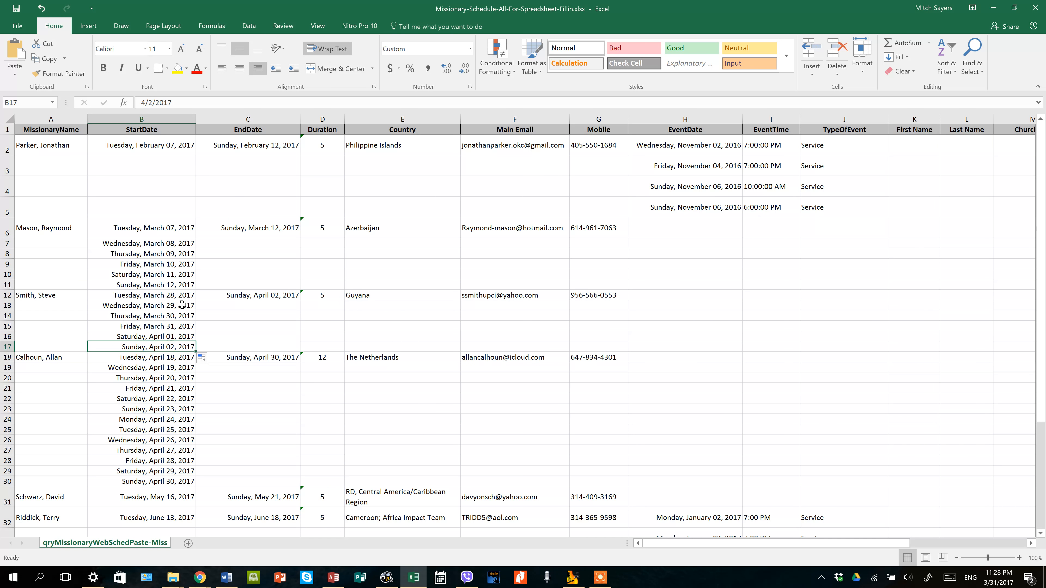
click(167, 296)
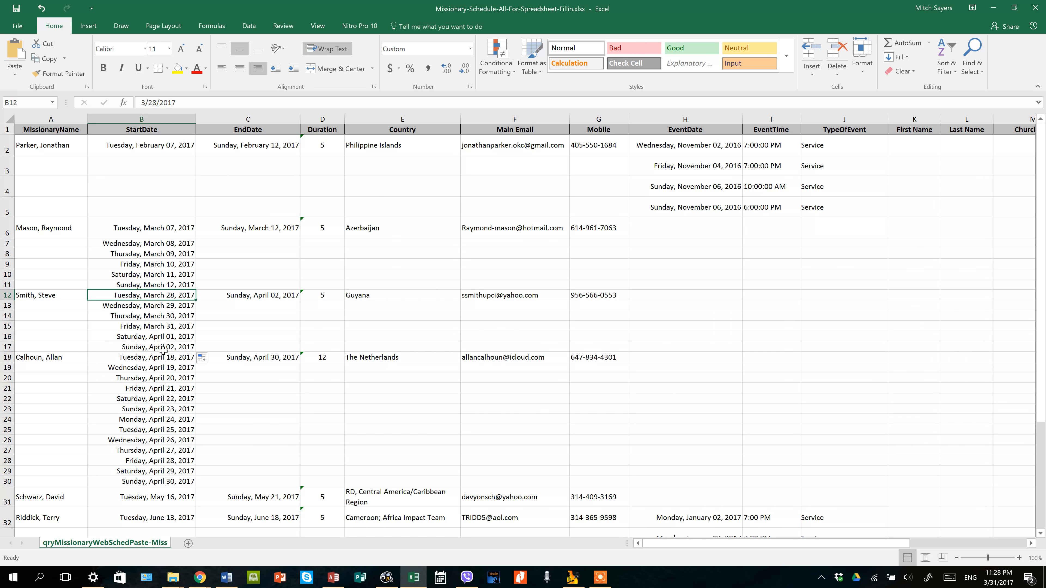
Copy the whole schedule table including its header row, range A1:W42.
scroll(163, 351, down, 6)
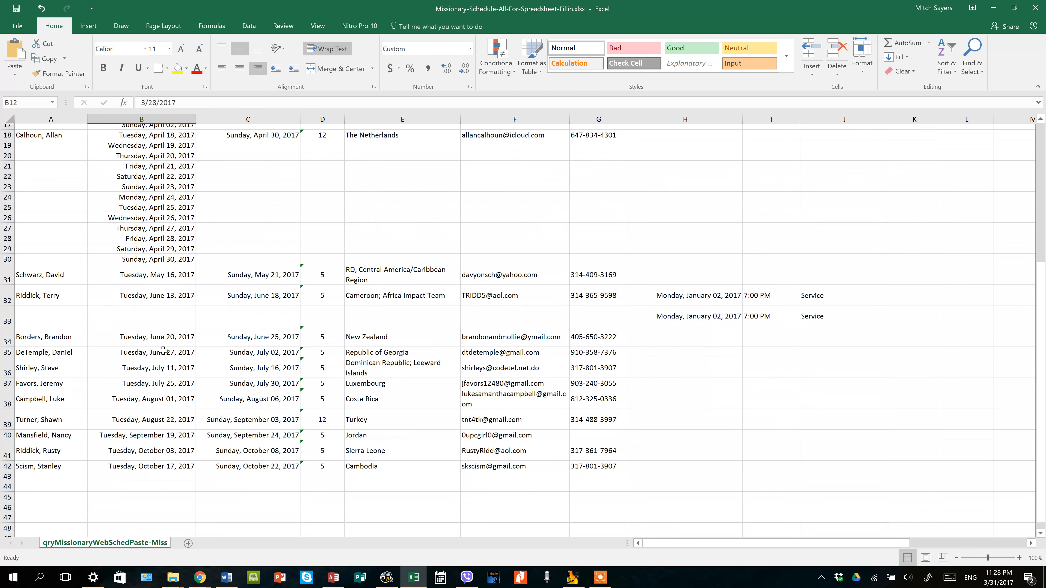
click(697, 193)
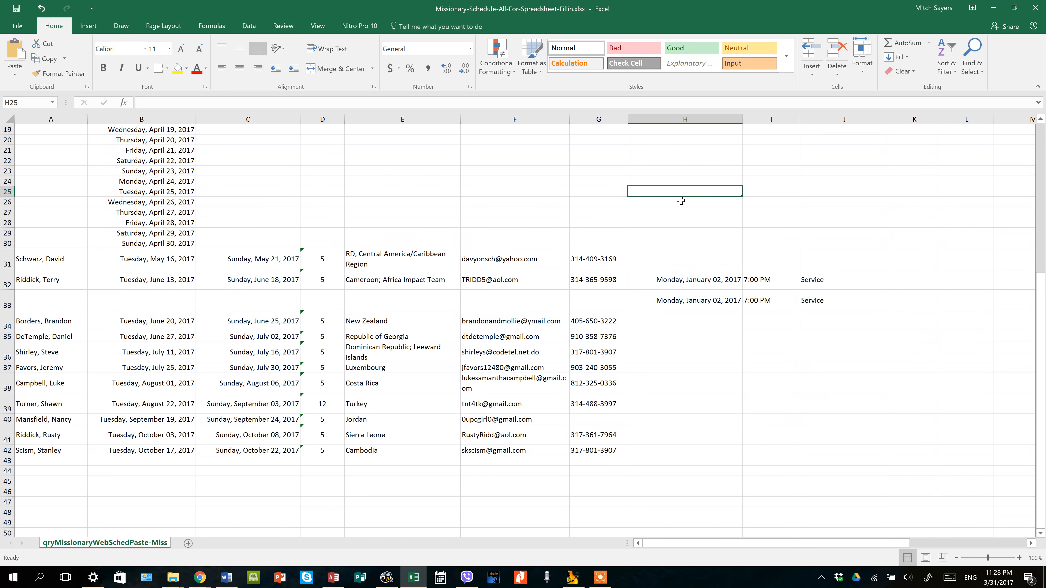
scroll(461, 296, up, 6)
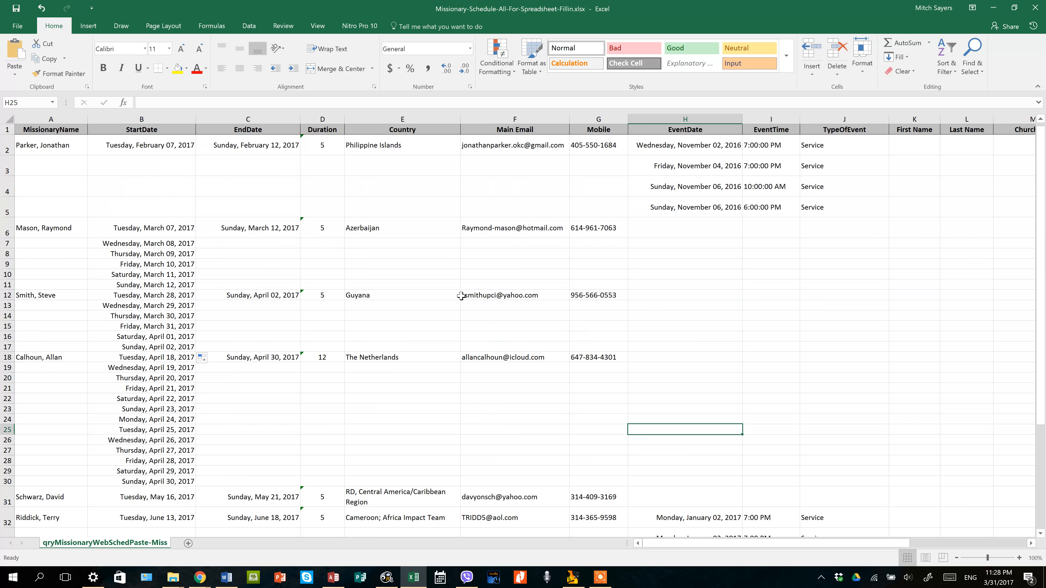
click(30, 129)
key(ctrl+shift+Right)
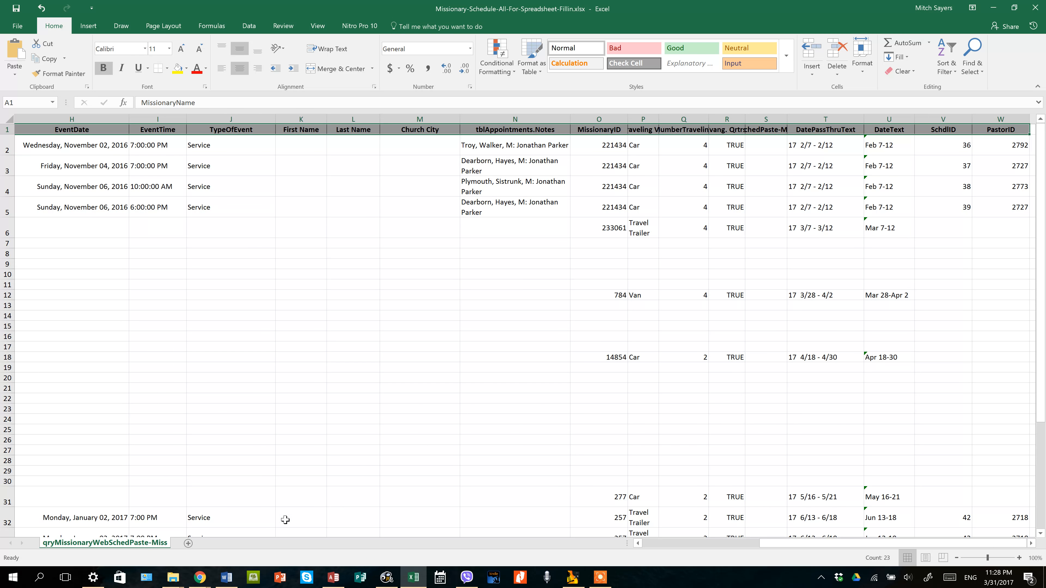
click(690, 543)
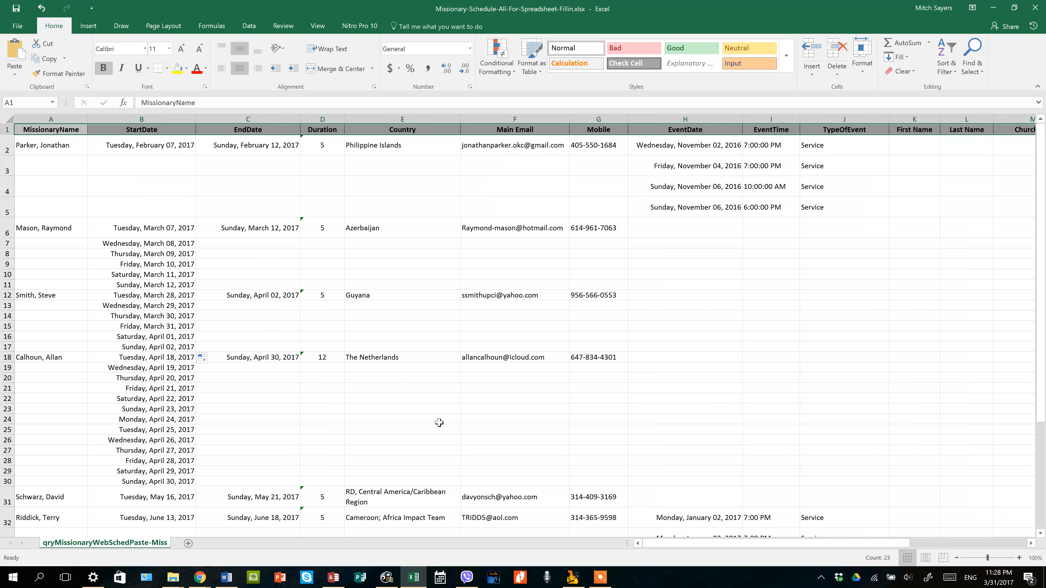
scroll(436, 420, down, 8)
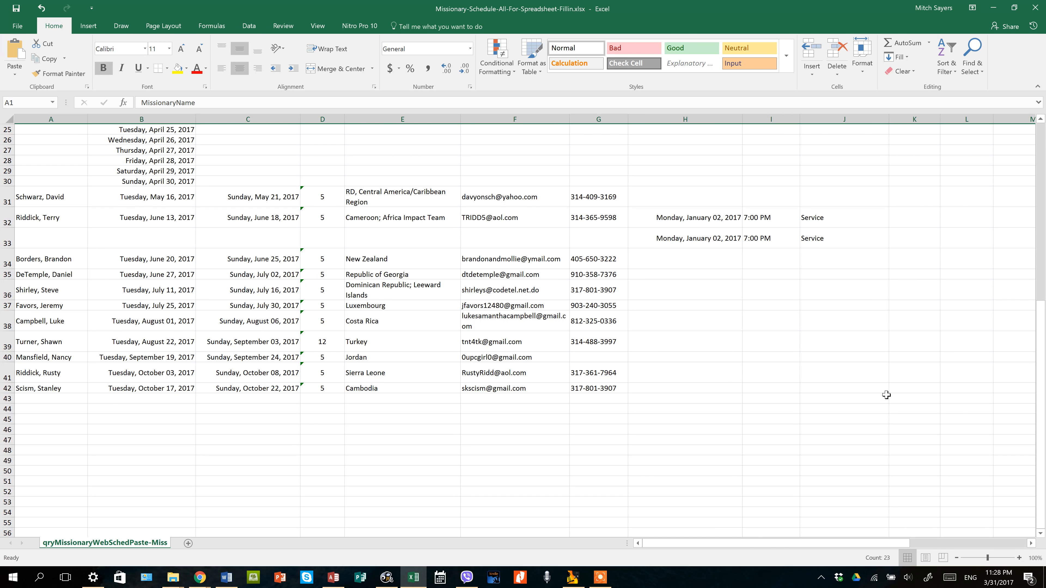
drag(980, 389, 980, 389)
key(ctrl+c)
Switch to Chrome and bring up the Google Sheets file District Global Missions Interactive Calendar 2017.
key(alt+Tab)
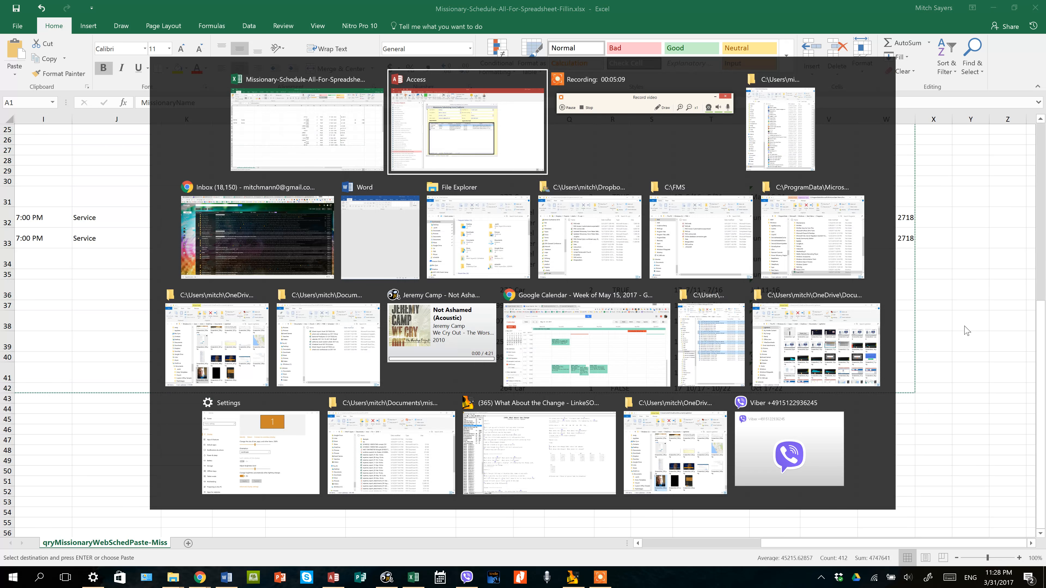
key(alt+Tab)
key(alt+Tab)
key(alt+Tab)
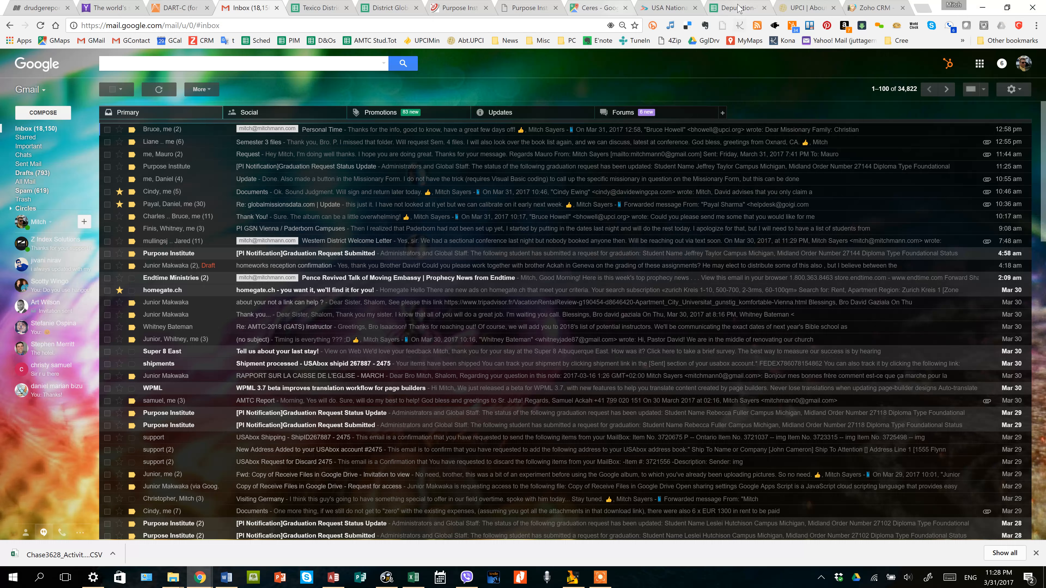
click(397, 12)
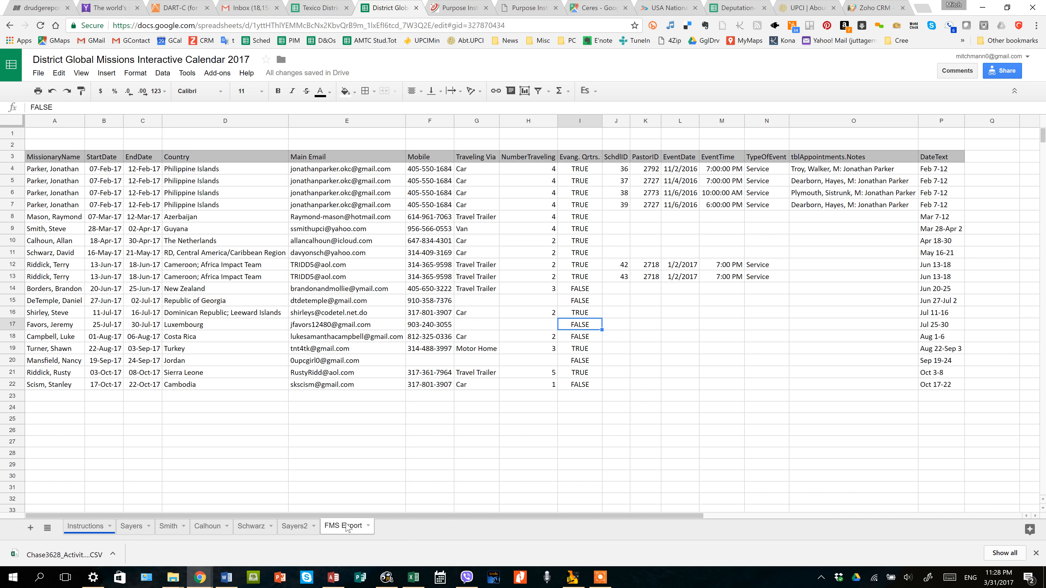
Add a new blank sheet to the calendar spreadsheet and paste the copied schedule table at A1.
right_click(345, 527)
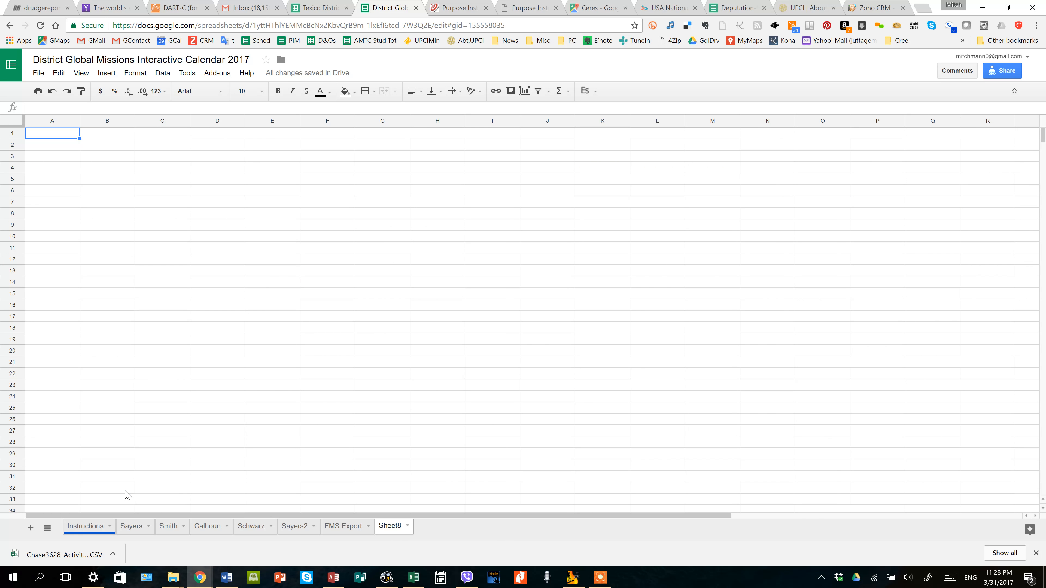
key(ctrl+v)
click(60, 148)
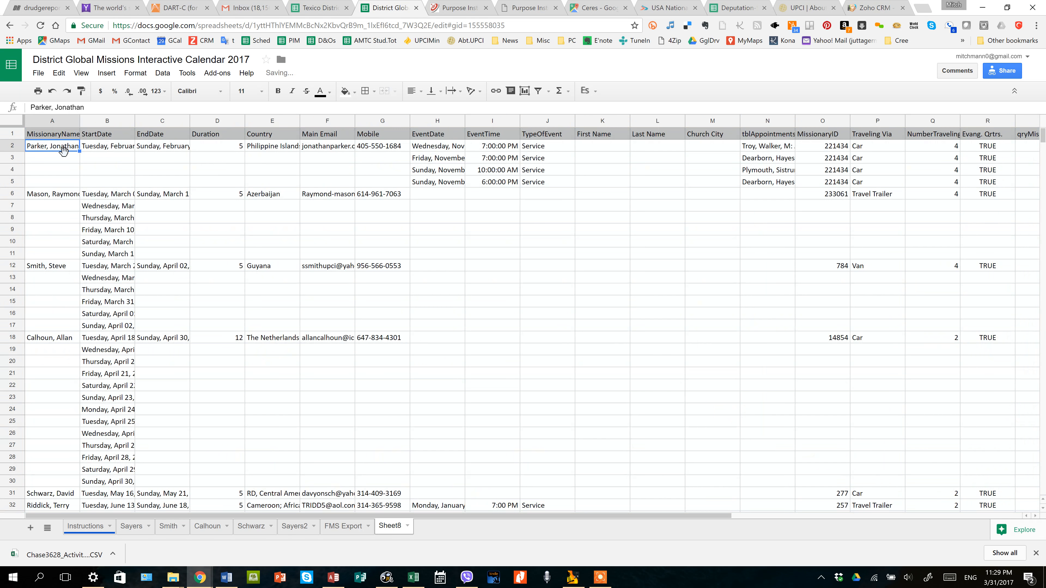
Fit the widths of all columns in the pasted sheet to their contents.
click(13, 123)
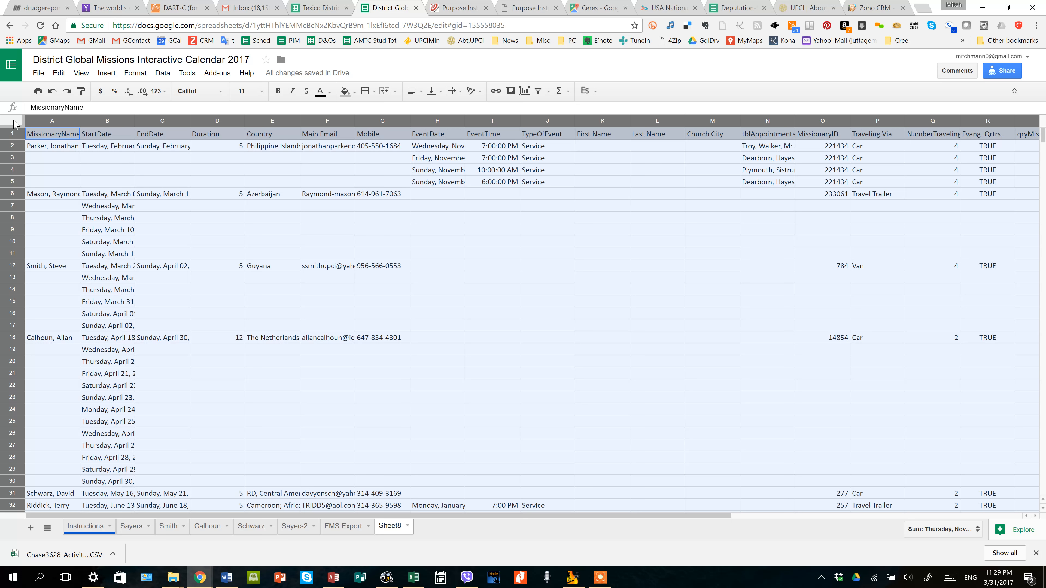
double_click(79, 118)
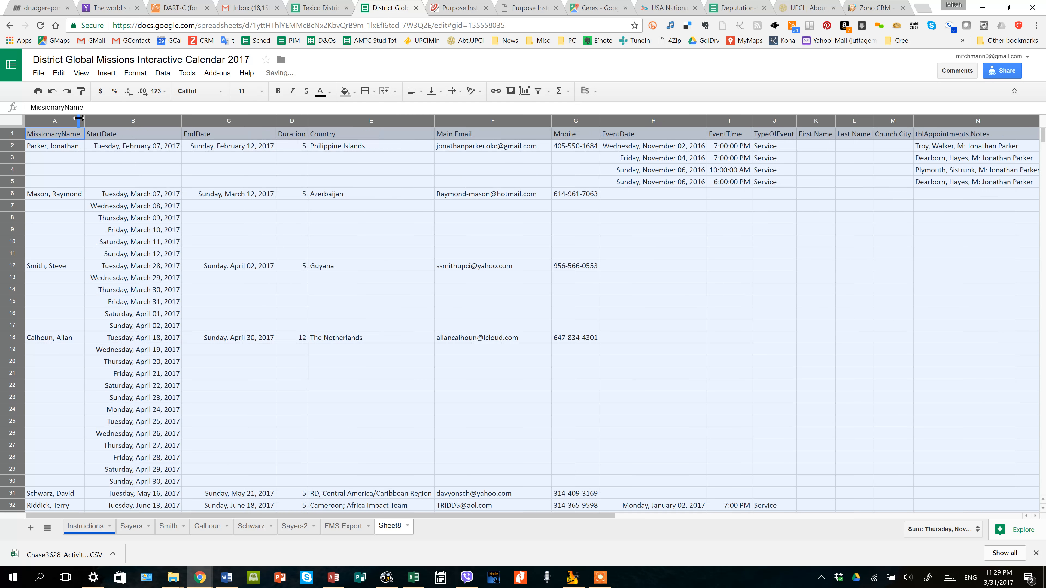
click(299, 258)
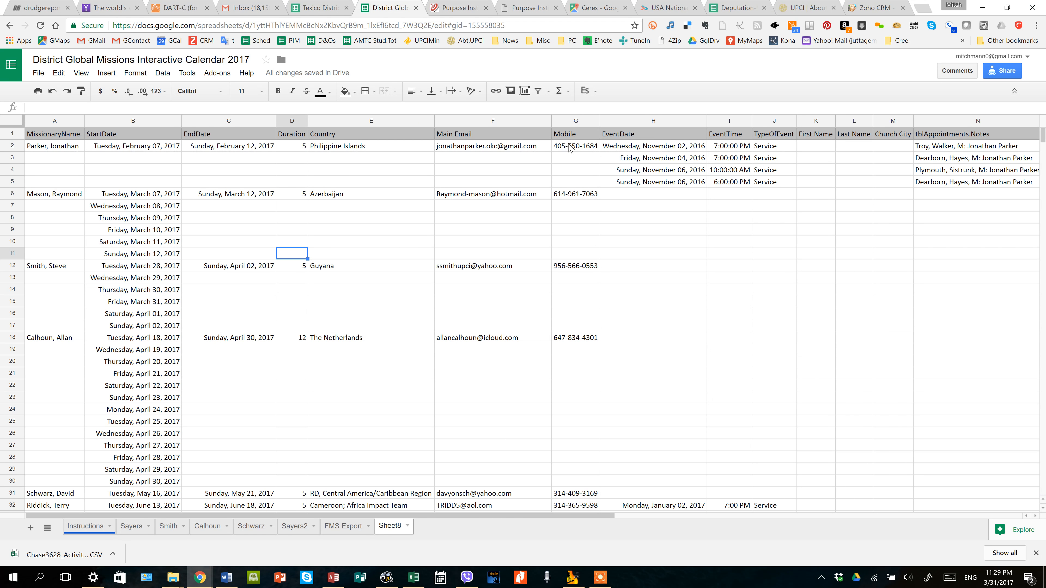
Copy the StartDate values in B6:B32 into the EventDate column starting at H6.
click(329, 206)
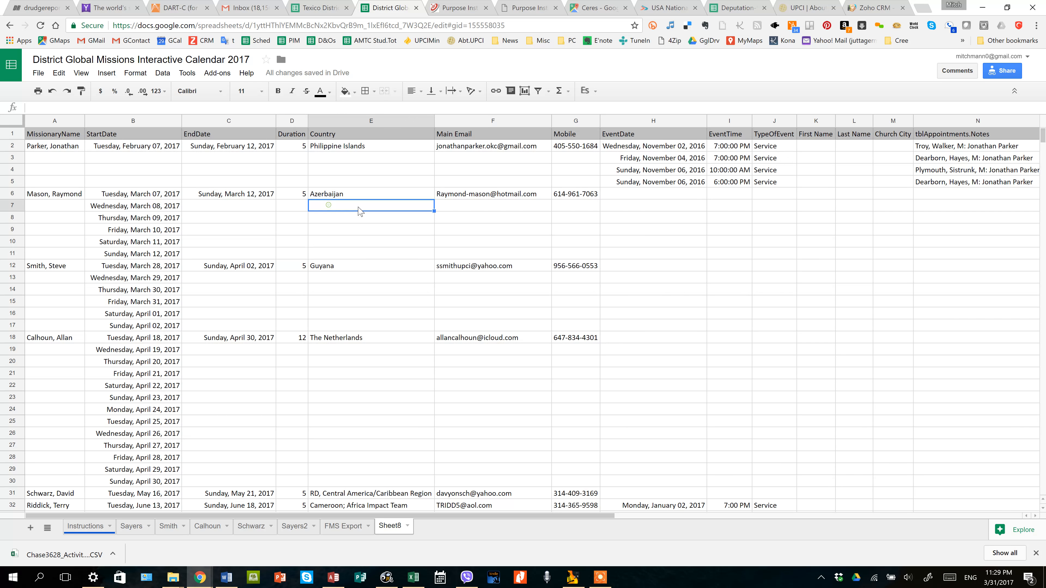
click(666, 209)
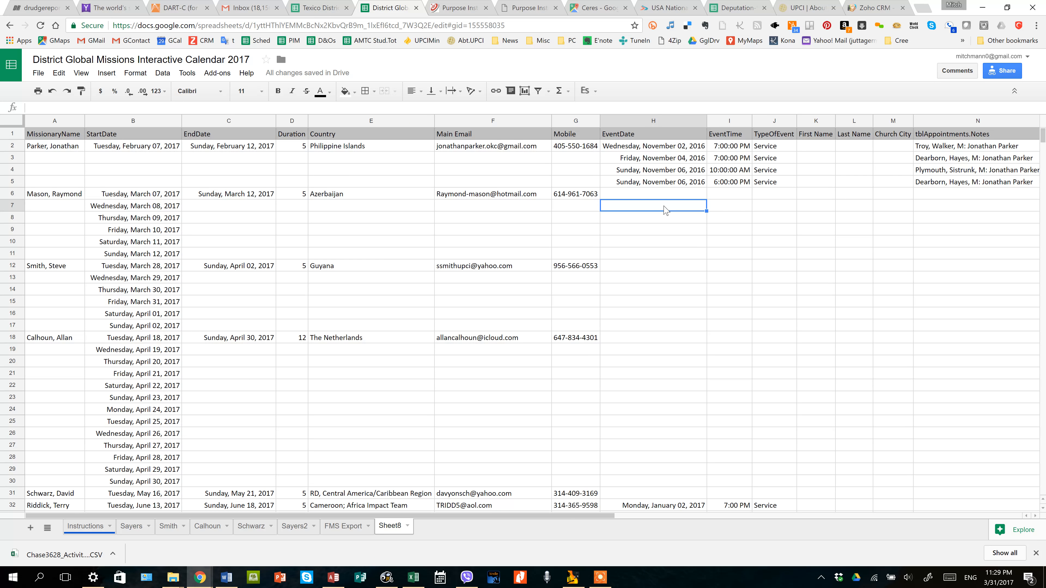
click(134, 194)
drag(135, 210, 140, 481)
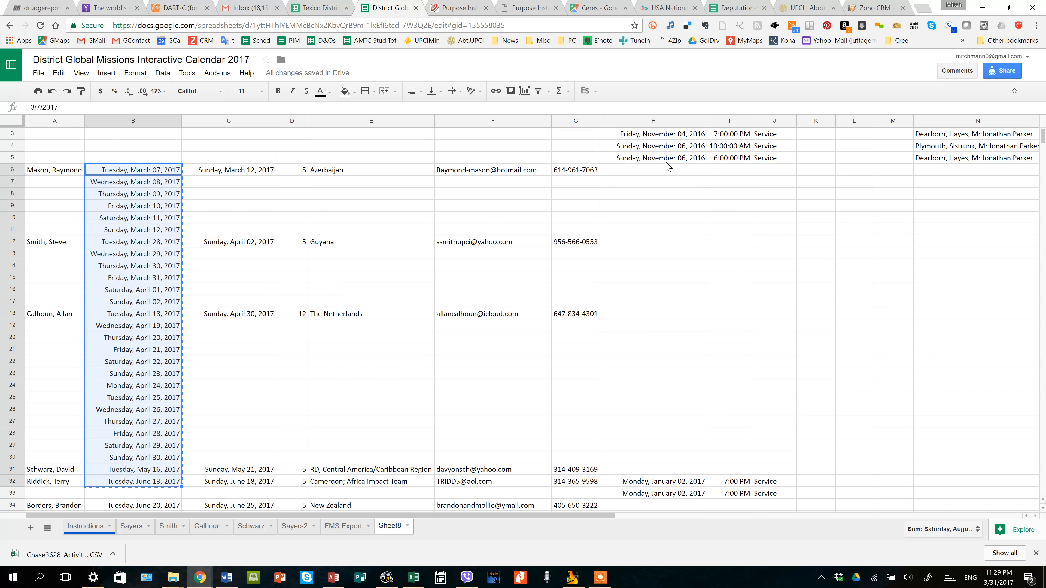
key(ctrl+c)
click(660, 169)
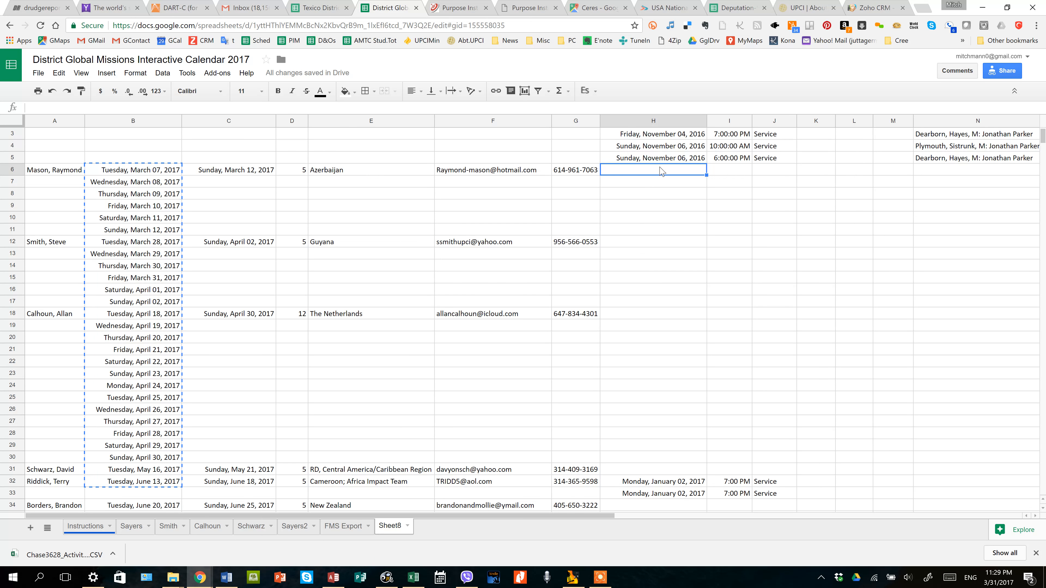
key(ctrl+v)
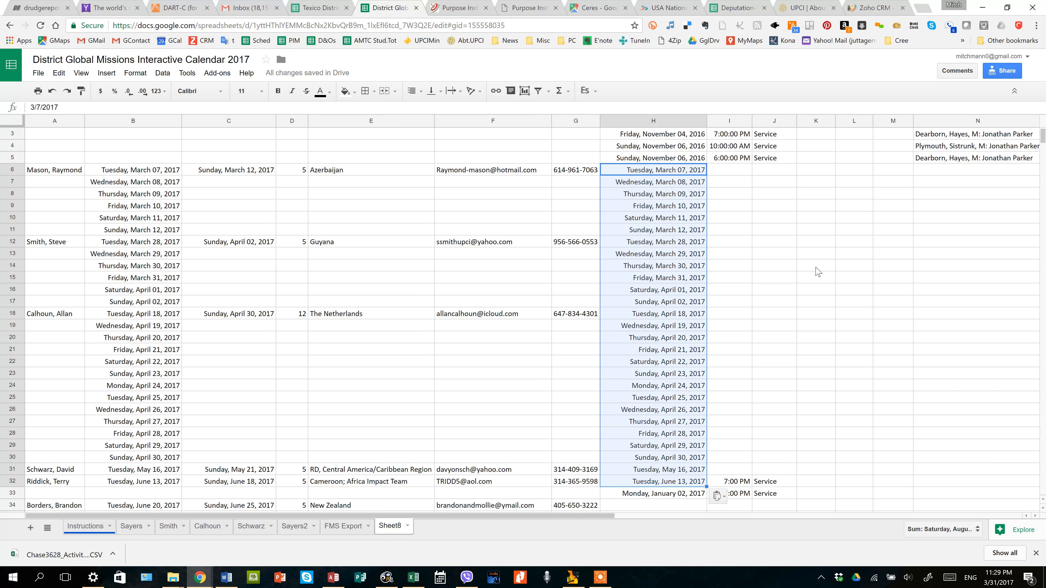
click(702, 182)
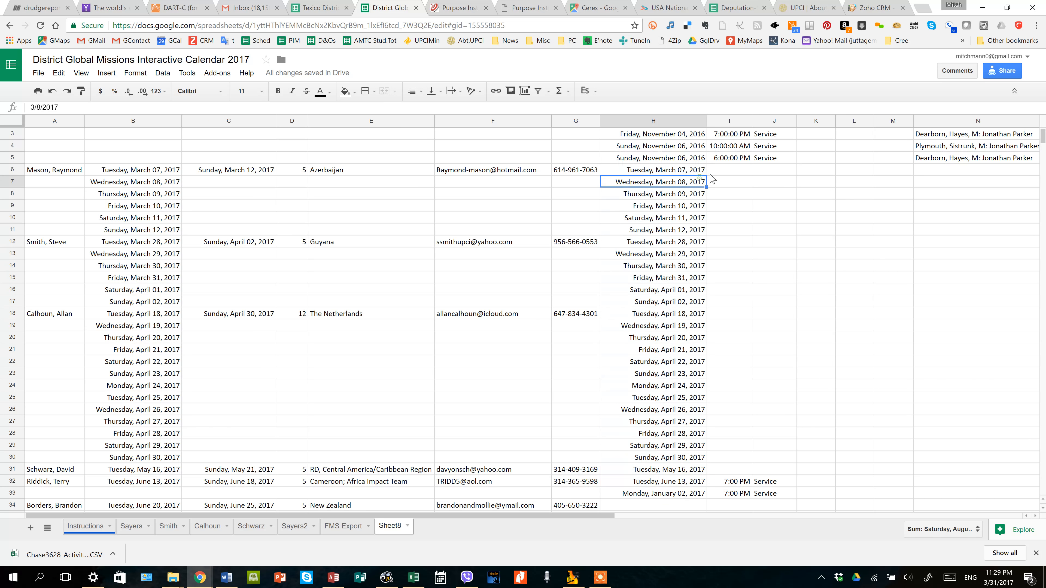
click(730, 173)
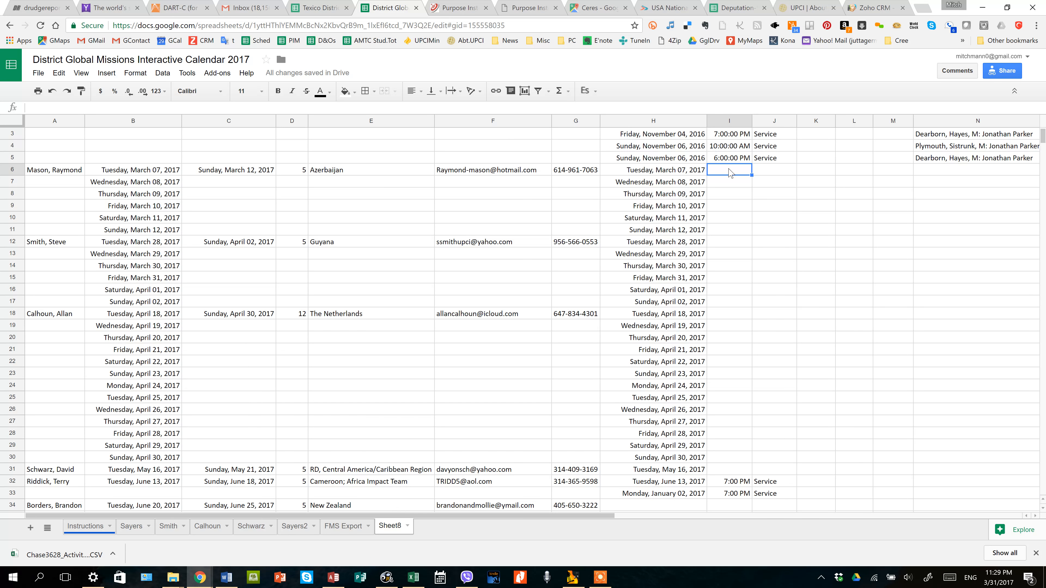
Freeze one row so the column headers stay in place.
key(Up)
key(Up)
key(Up)
key(Up)
key(Up)
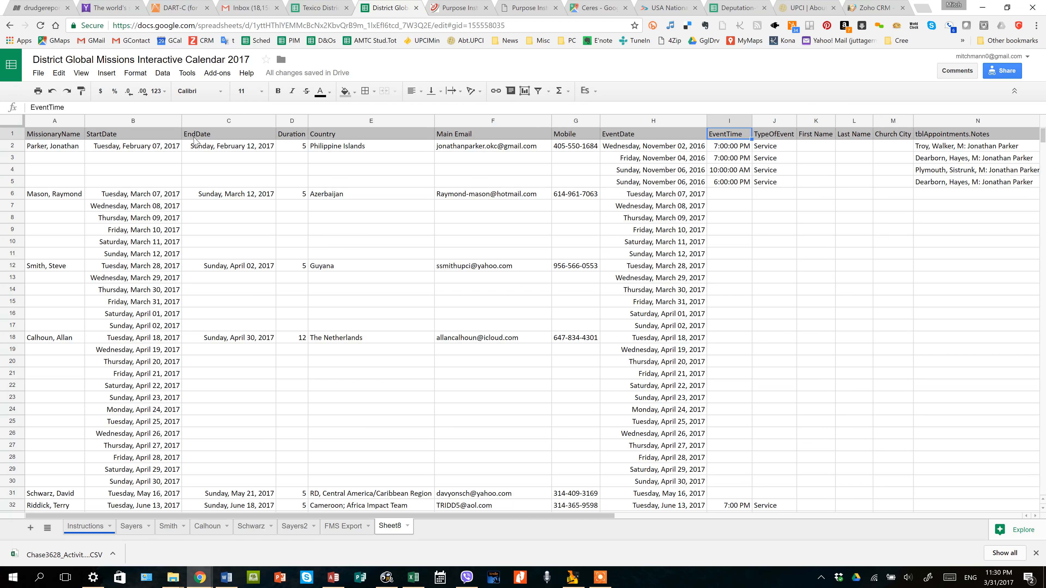
click(294, 148)
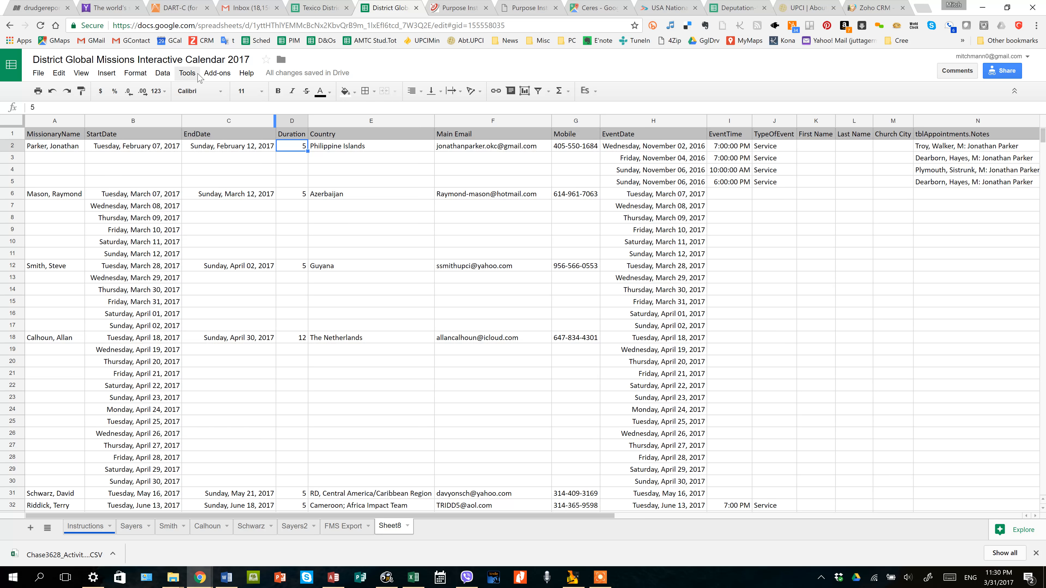
click(81, 73)
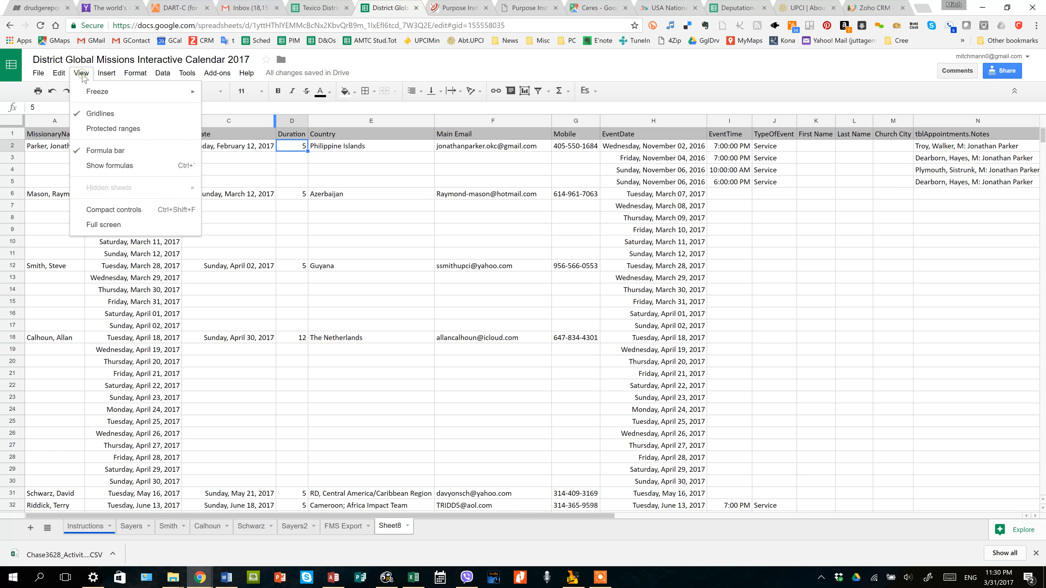
mouse_move(97, 94)
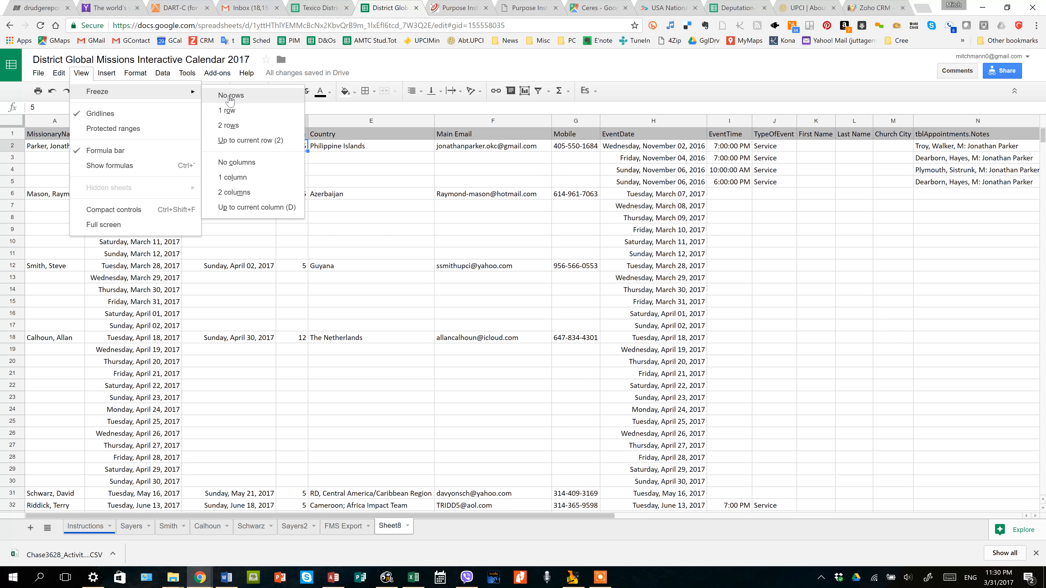
click(229, 110)
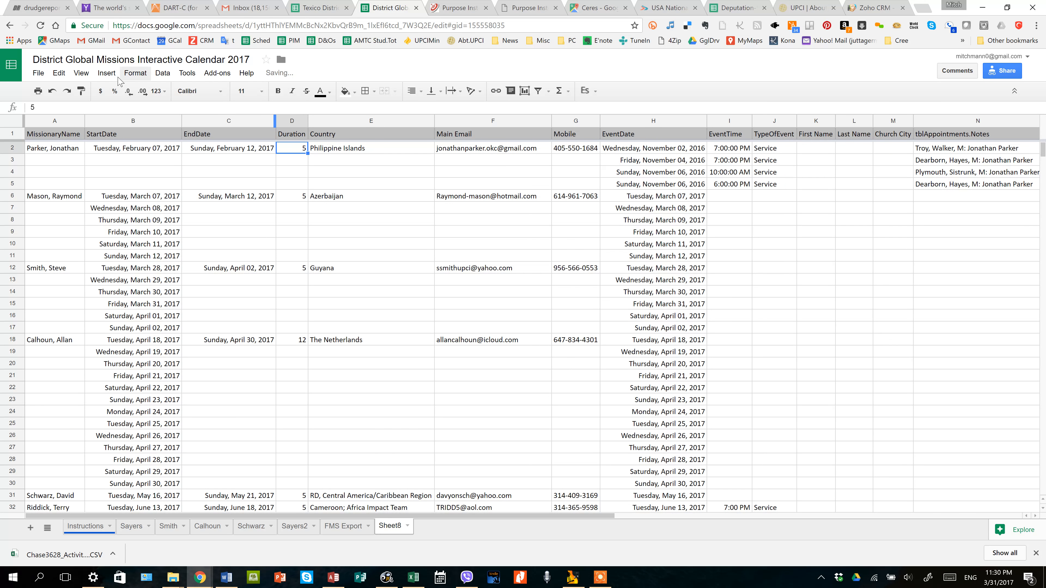
Freeze the columns up to the Duration column (D) and check the frozen layout further down the sheet.
click(81, 73)
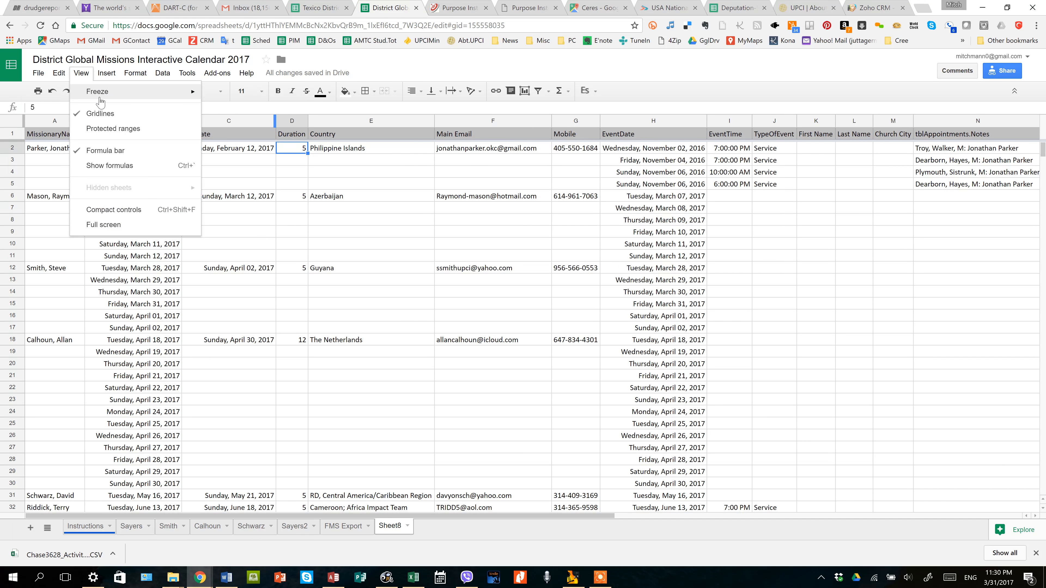
mouse_move(103, 96)
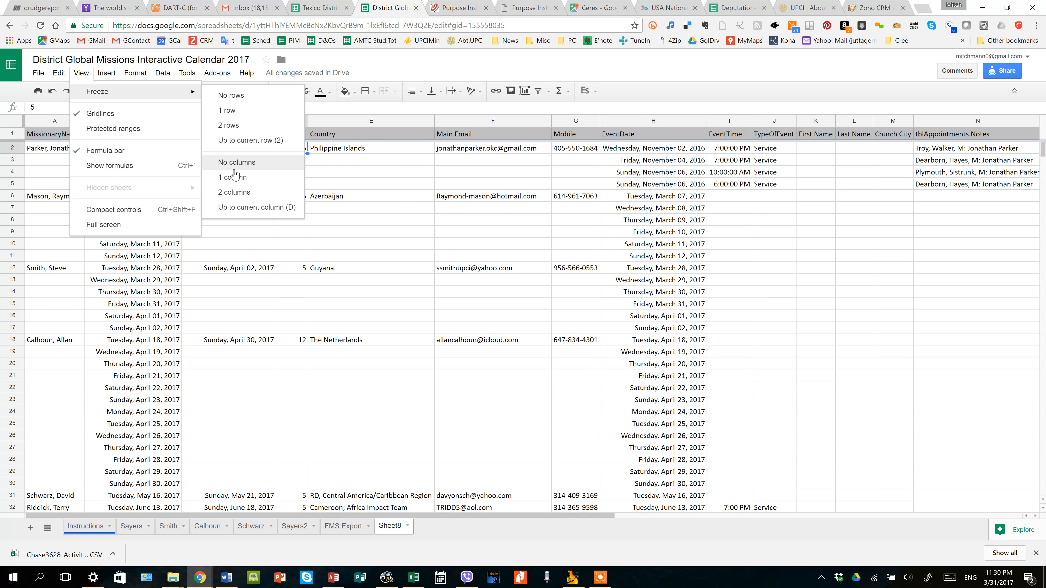
click(244, 208)
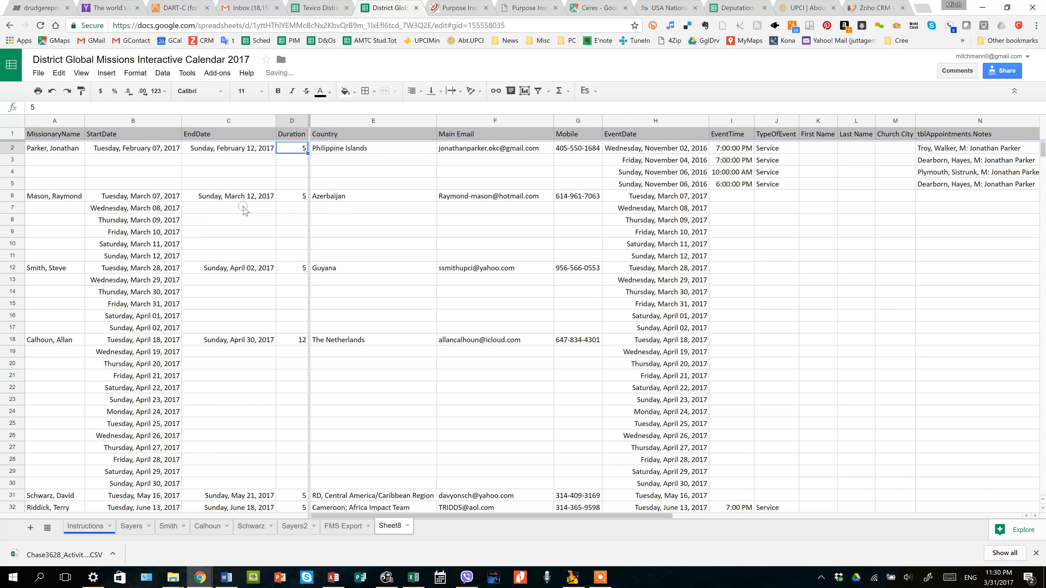
scroll(380, 249, down, 5)
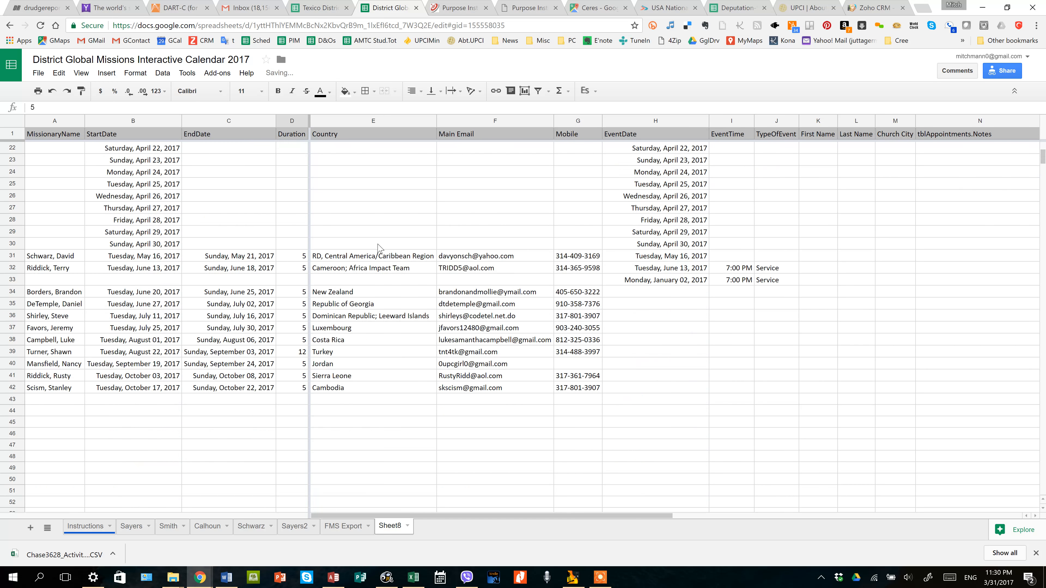
Examine the columns along row 2 beyond the Traveling Via column and back to EndDate to check how the frozen columns behave.
scroll(380, 248, up, 5)
key(Right)
key(Right)
key(Right)
key(Right)
key(Right)
key(Right)
key(Right)
key(Right)
key(Right)
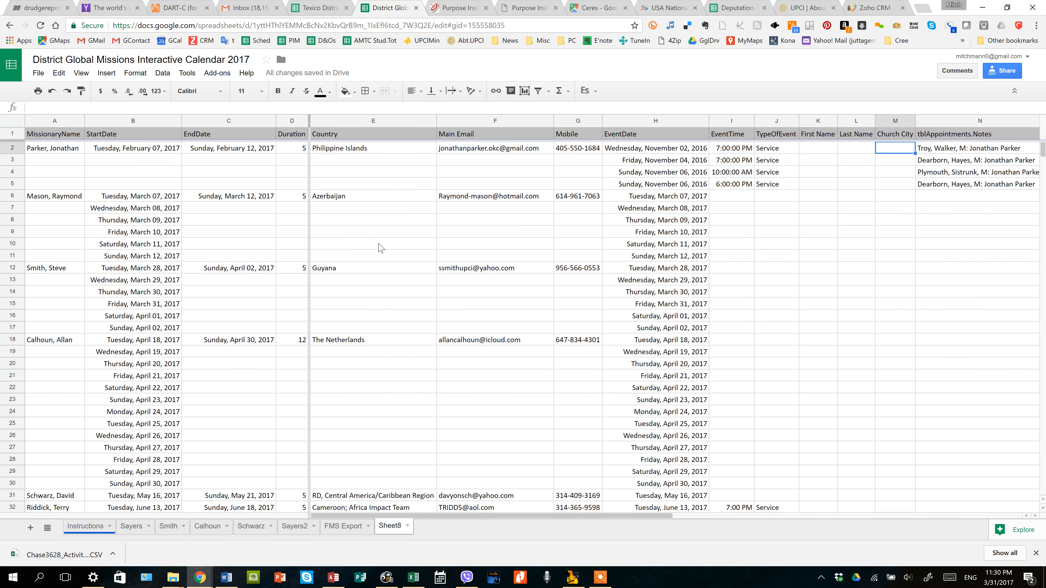
key(Right)
key(Right)
key(Right)
key(Right)
key(Right)
key(Right)
key(Left)
key(Left)
key(Left)
key(Left)
key(Left)
key(Left)
key(Left)
key(Left)
key(Left)
key(Left)
key(Left)
key(Left)
key(Left)
key(Left)
key(Left)
key(Left)
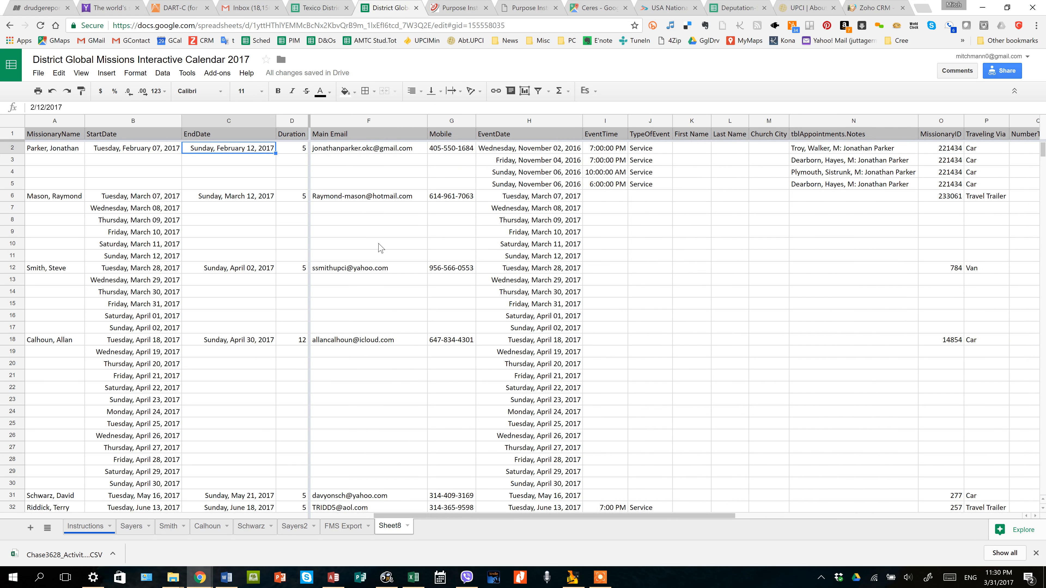
Review the Country, contact and event fields for the first missionary, up to the empty First Name cell in row 3.
key(Right)
key(Right)
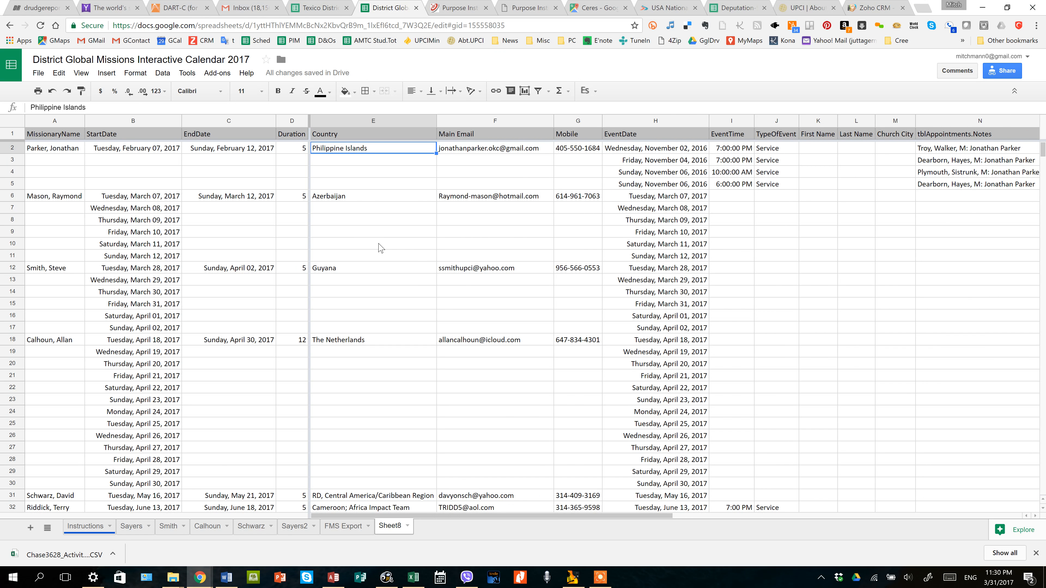
key(Right)
key(Right)
key(Right)
key(Right)
key(Down)
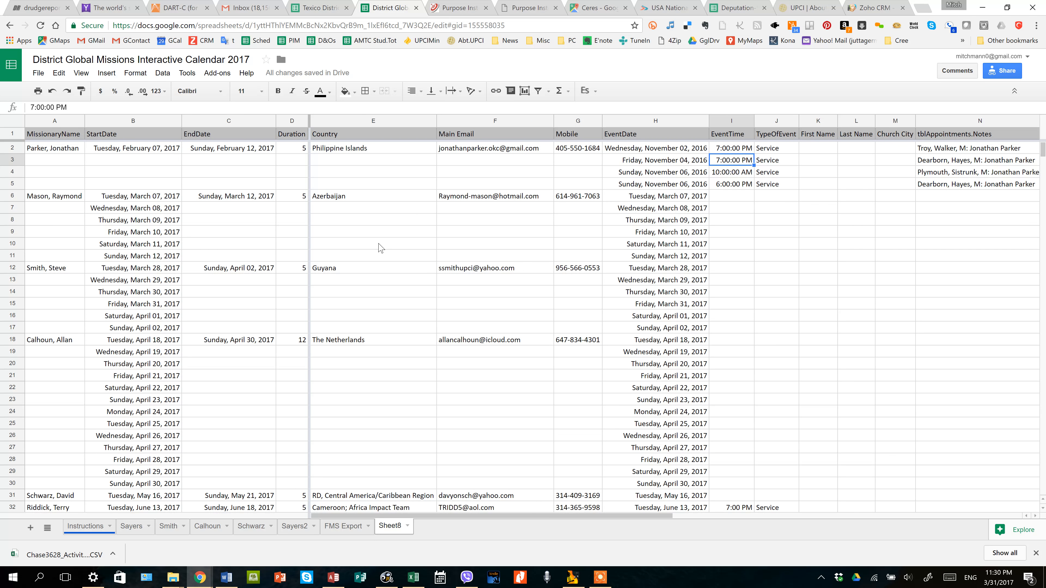
key(Right)
key(Right)
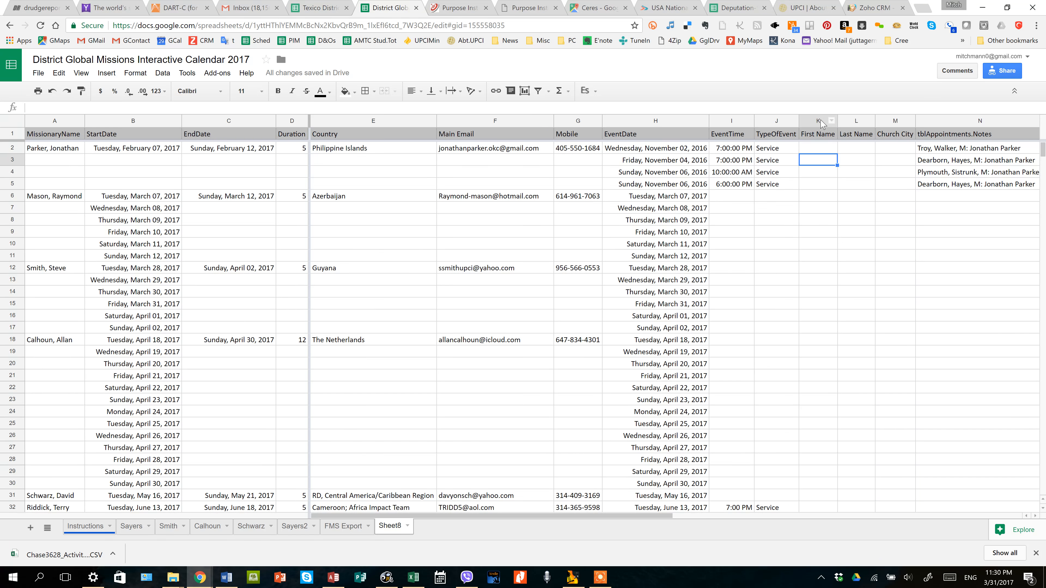
Widen the First Name, Last Name and Church City columns (K:M) equally and look over their blank entry cells in K2:M21.
drag(820, 121, 943, 121)
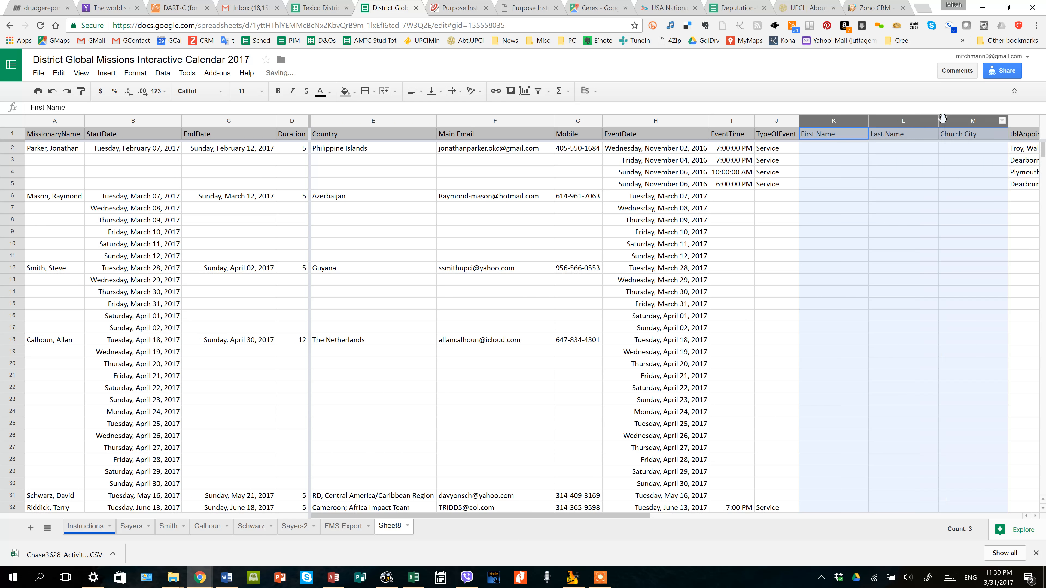
click(878, 172)
click(823, 148)
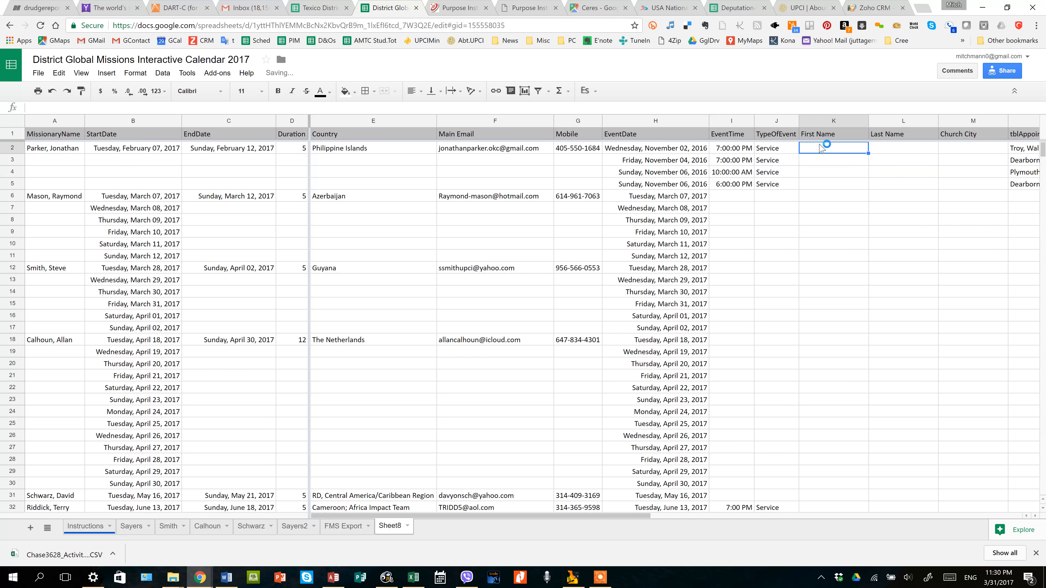
mouse_move(828, 152)
mouse_down()
mouse_move(850, 173)
mouse_move(941, 369)
mouse_move(960, 381)
mouse_move(949, 376)
mouse_up()
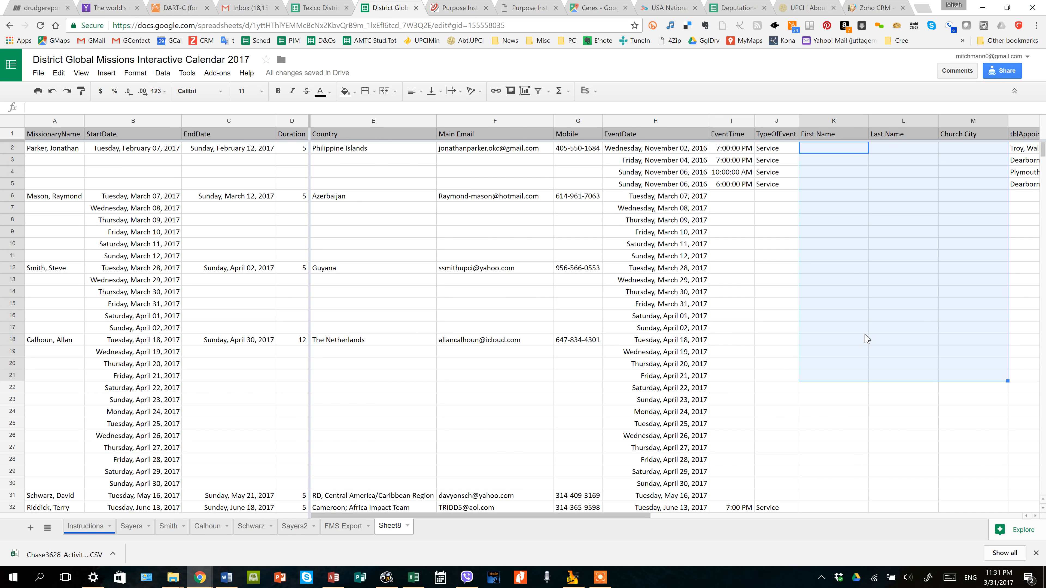
click(848, 329)
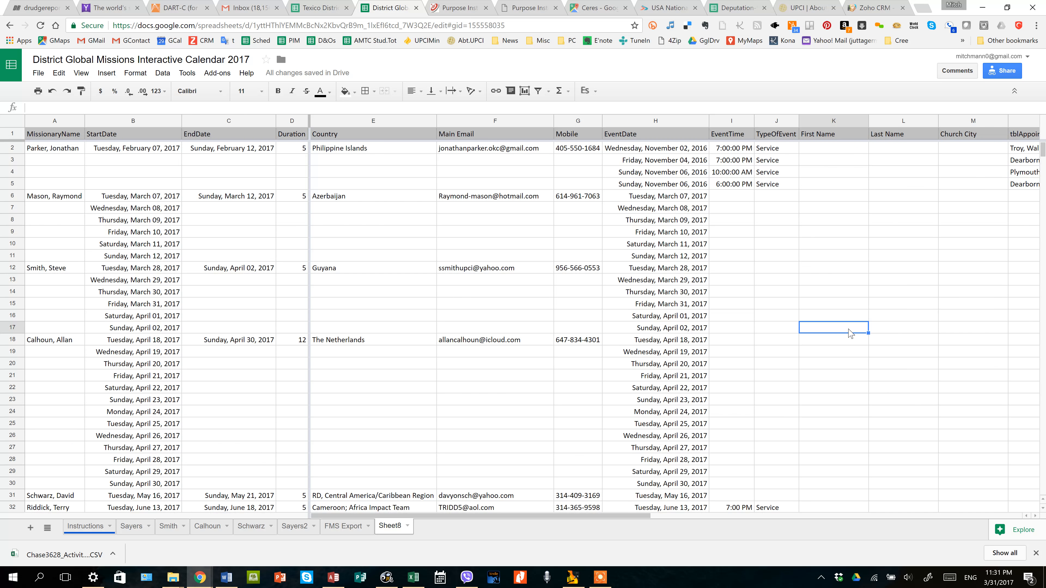